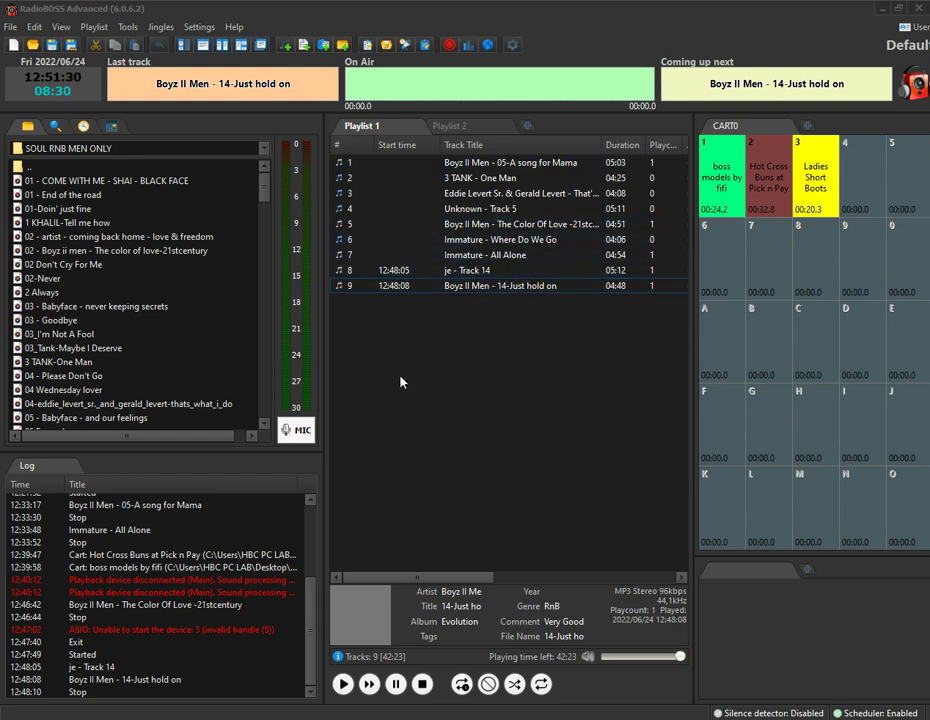
# Step: Play and stop the "Hot Cross Buns at Pick n Pay" and "Ladies Short Boots" adverts on the cart wall in turn
pyautogui.click(771, 193)
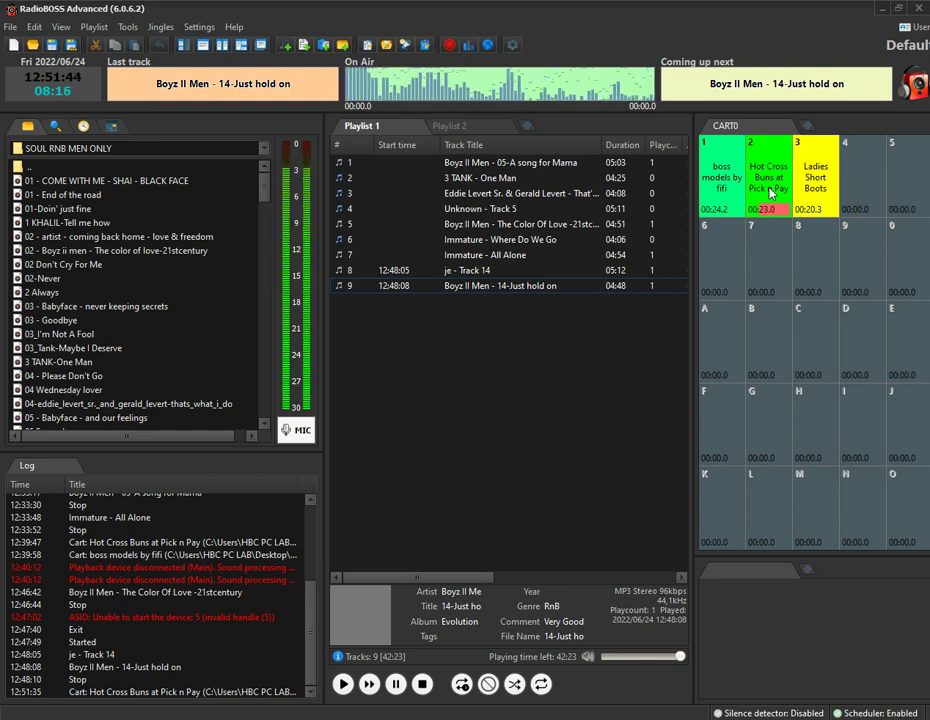
pyautogui.click(769, 192)
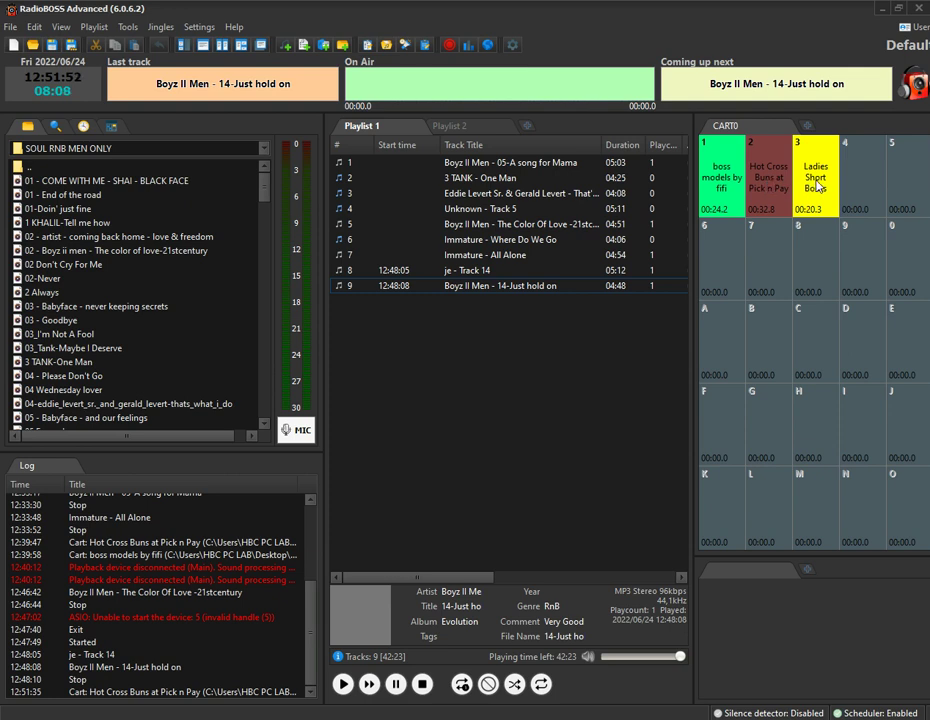
pyautogui.click(817, 185)
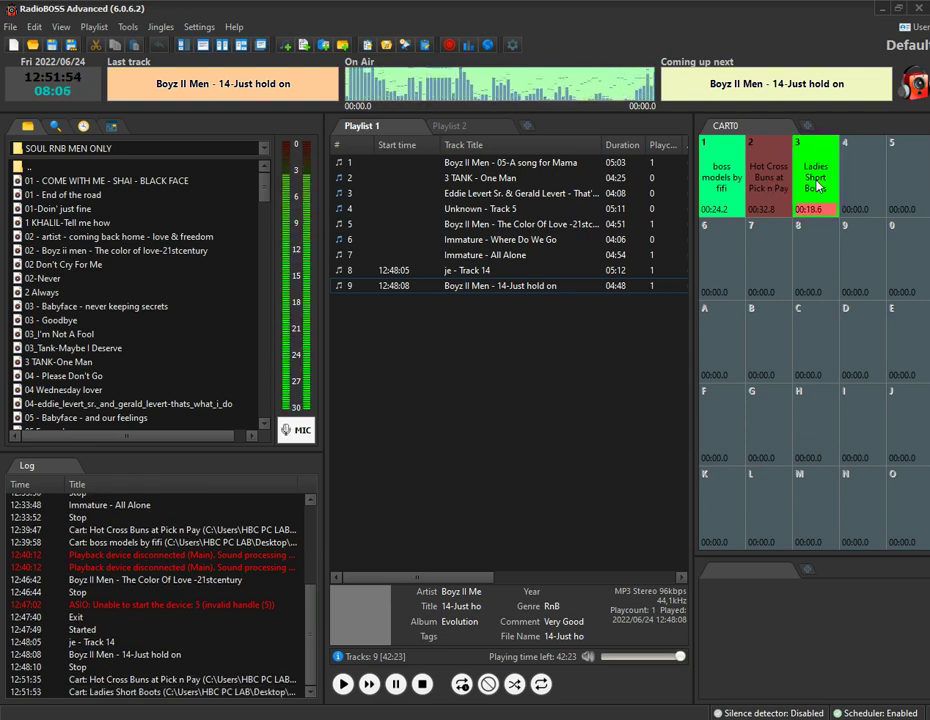
pyautogui.click(815, 185)
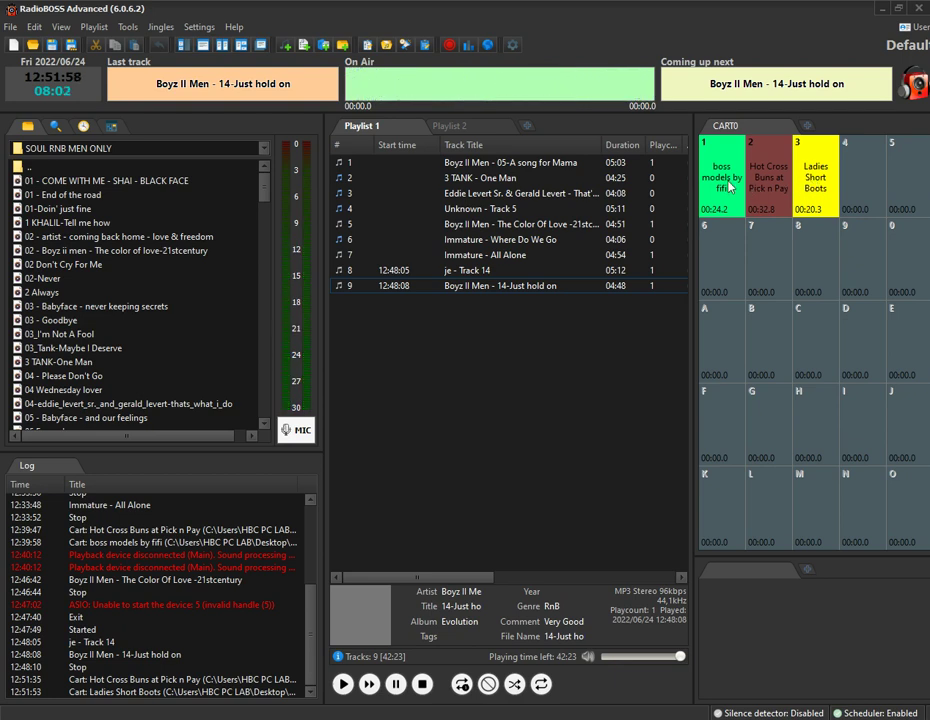
# Step: Add a Notepad tab named NOTE0 to the empty pane below the cart wall and enlarge that pane upward
pyautogui.click(808, 126)
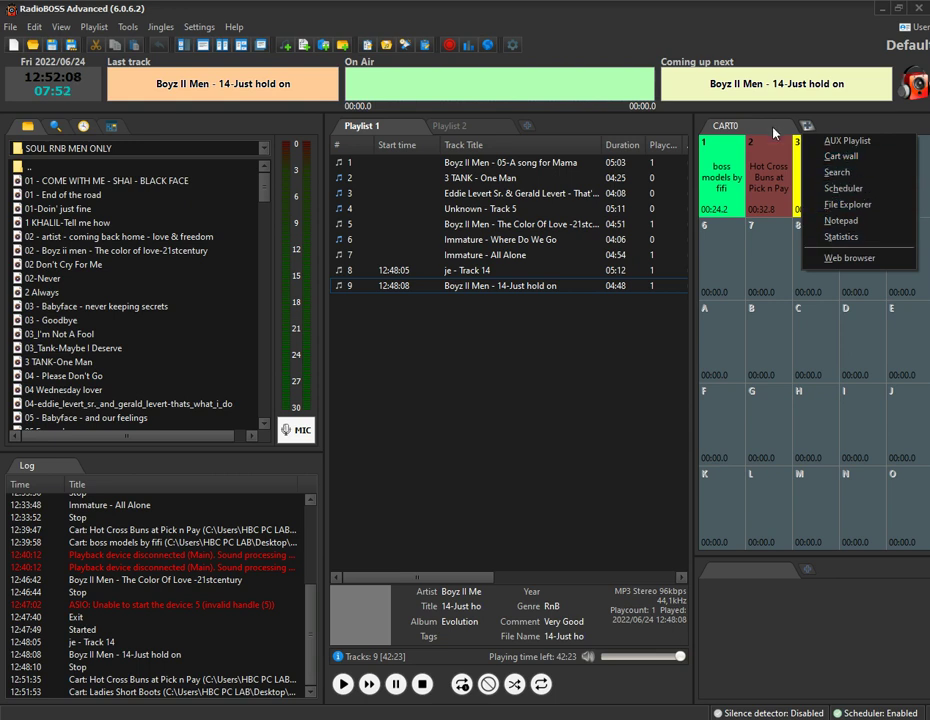
pyautogui.click(810, 127)
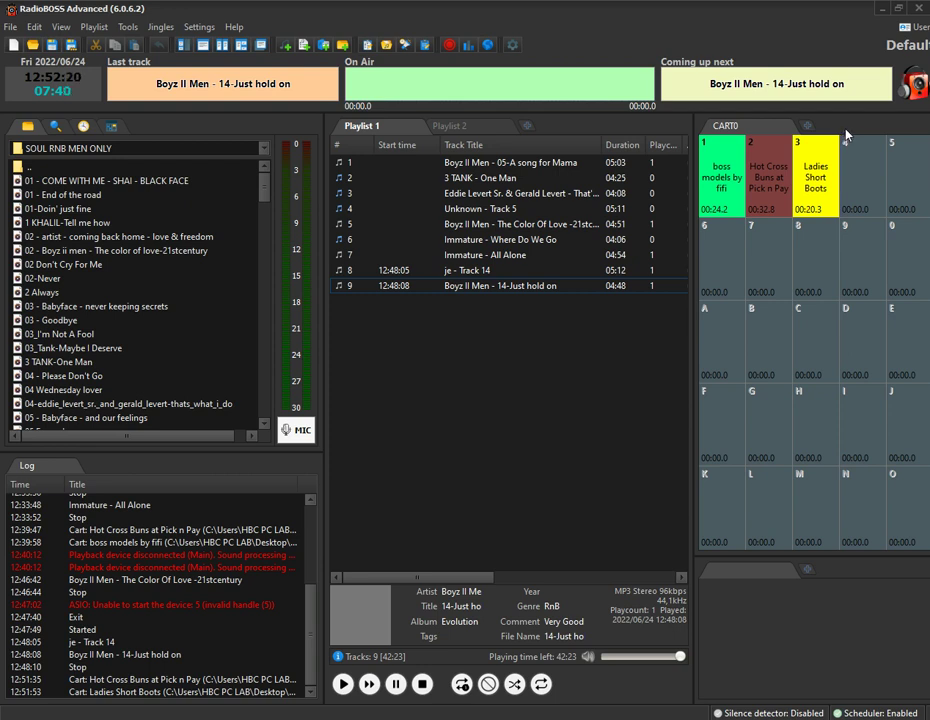
pyautogui.click(809, 571)
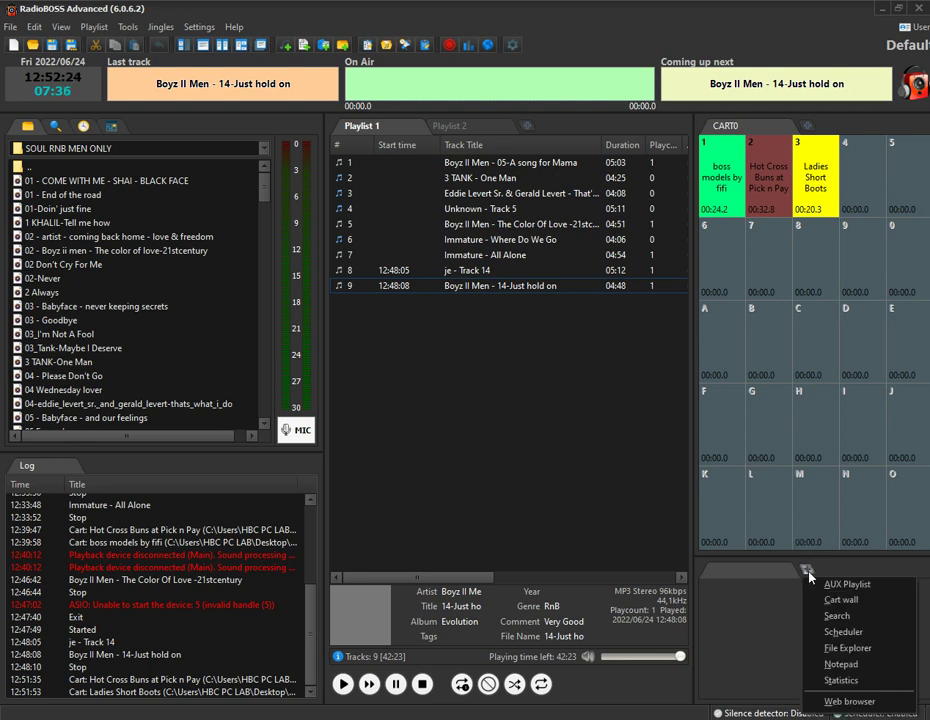
pyautogui.click(843, 666)
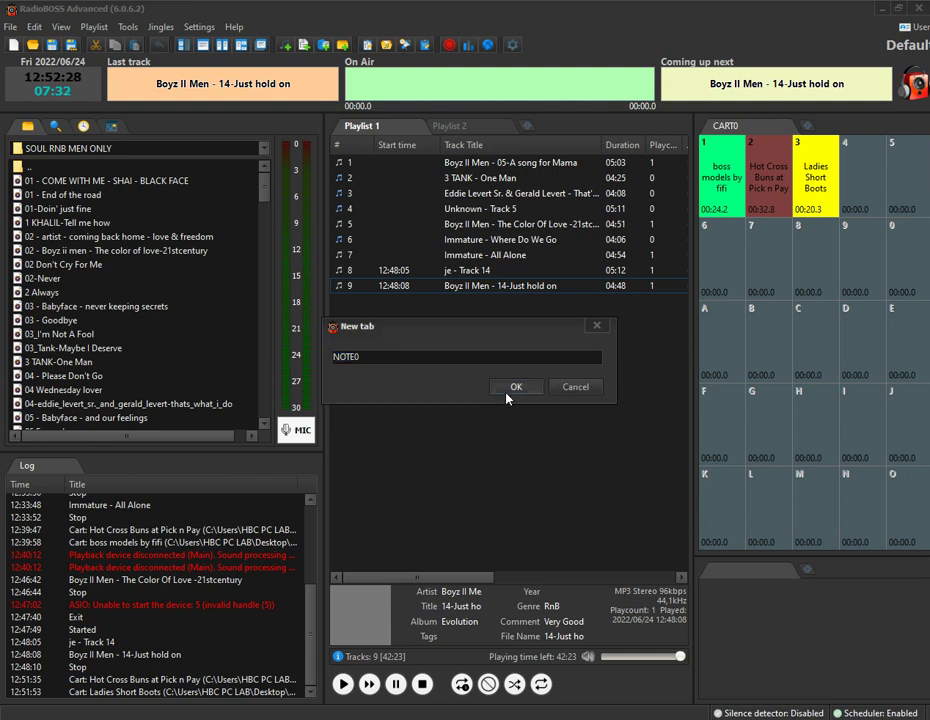
pyautogui.click(506, 392)
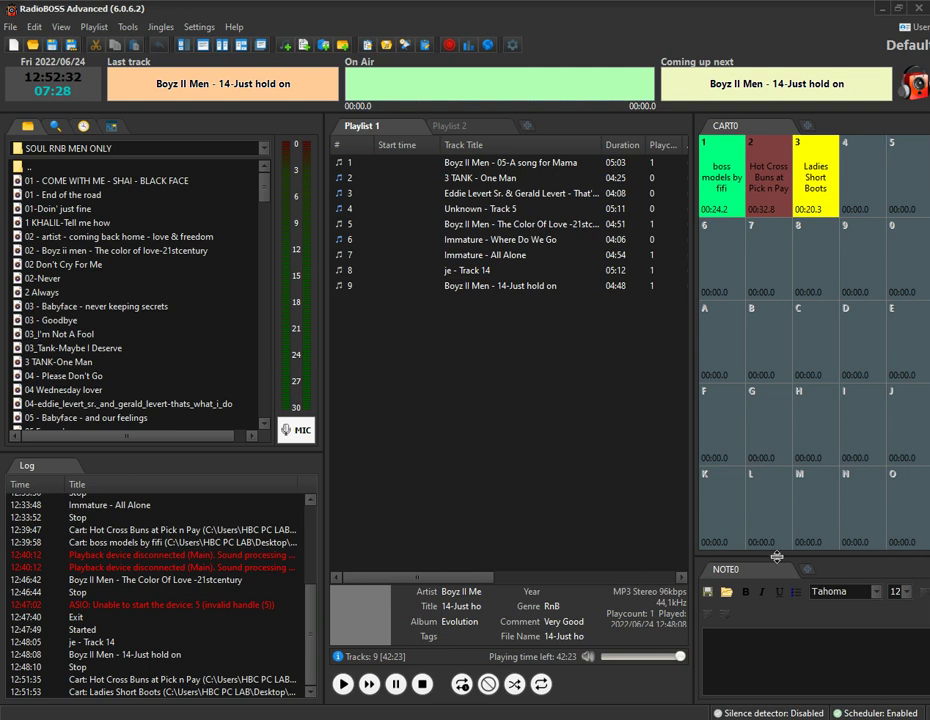
pyautogui.moveTo(775, 560); pyautogui.dragTo(809, 400)
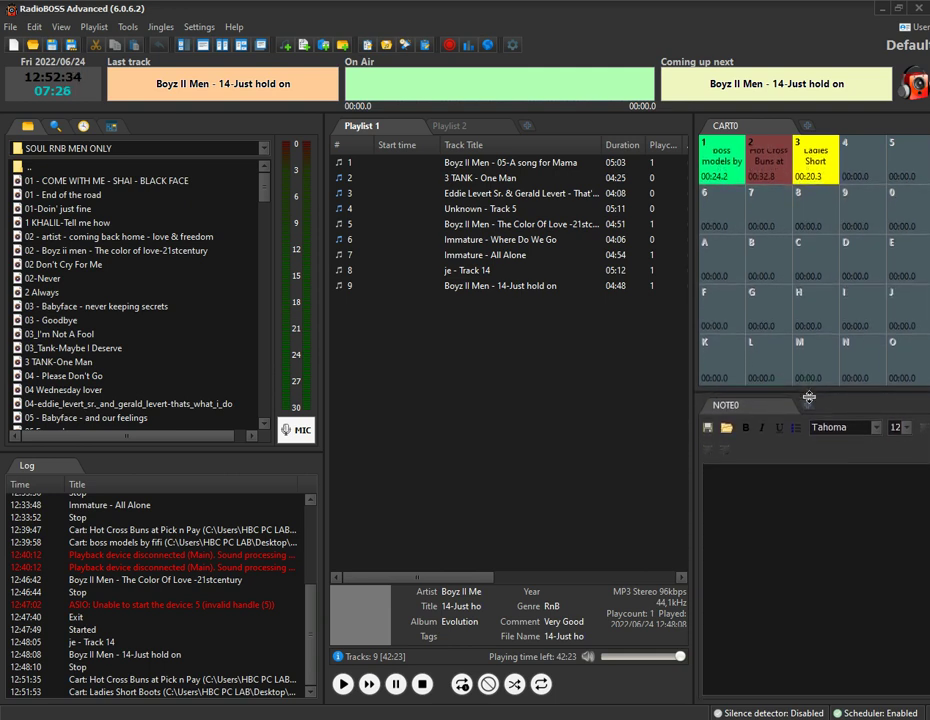
# Step: Try out the NOTE0 notepad by entering sample text twice and clearing it each time
pyautogui.click(745, 535)
pyautogui.write('kuikukuku')
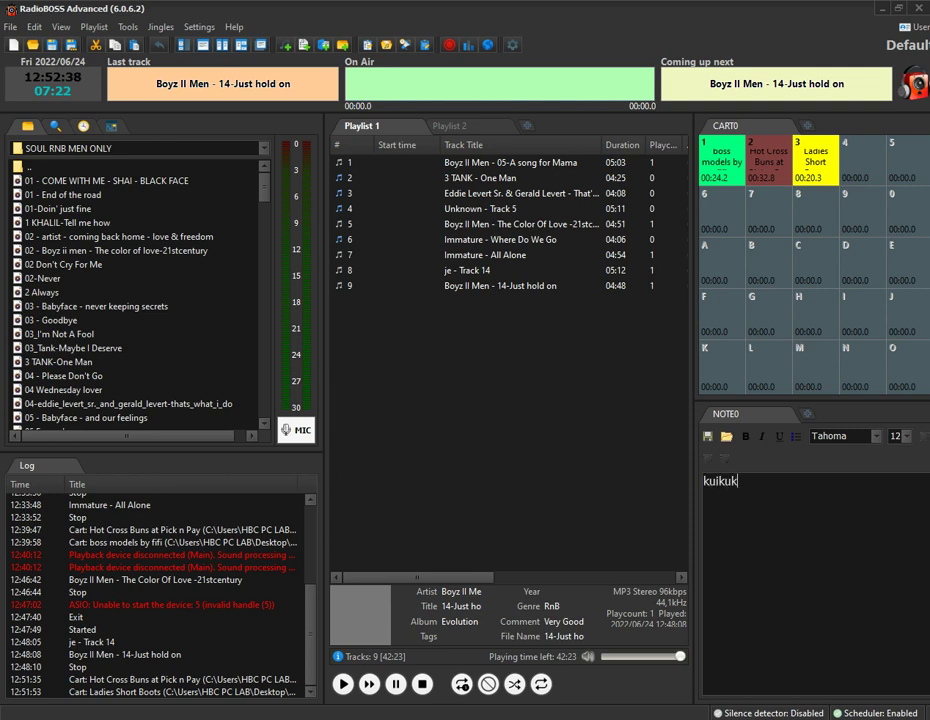
pyautogui.write('kk')
pyautogui.hotkey('ctrl', 'a')
pyautogui.press('BackSpace')
pyautogui.write('ututruuuik')
pyautogui.moveTo(760, 482); pyautogui.dragTo(662, 496)
pyautogui.press('BackSpace')
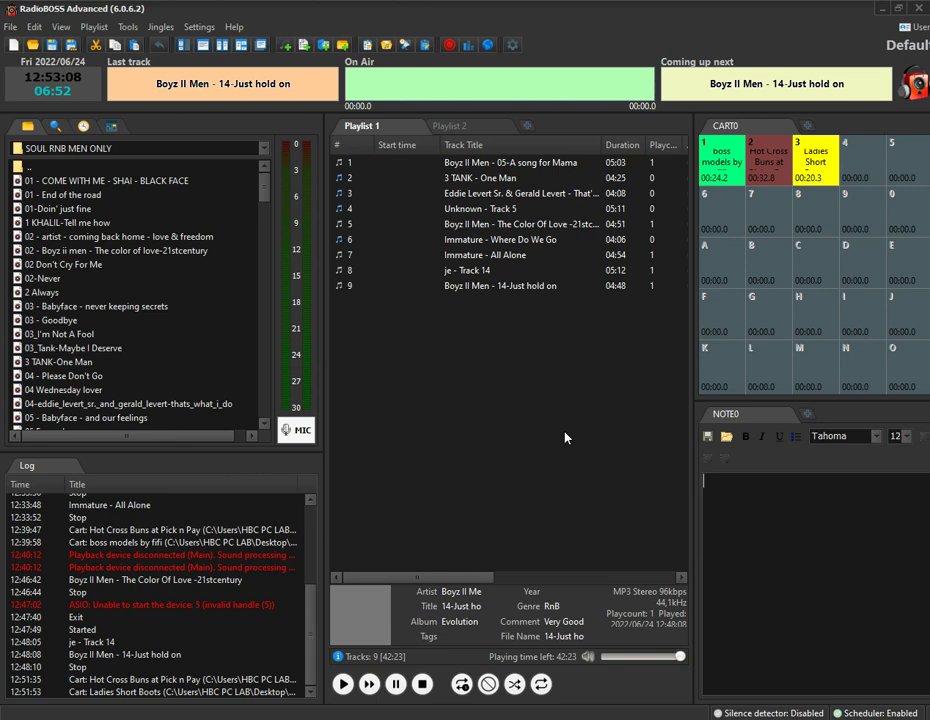
# Step: Review the microphone's Input settings and test the microphone by switching it on and off
pyautogui.click(512, 46)
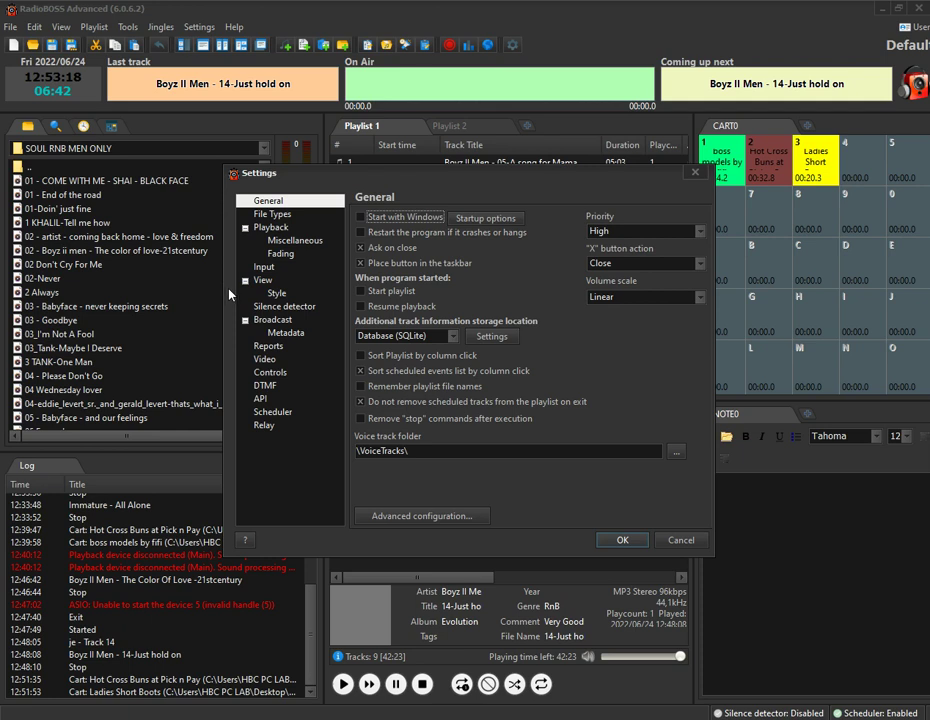
pyautogui.click(266, 268)
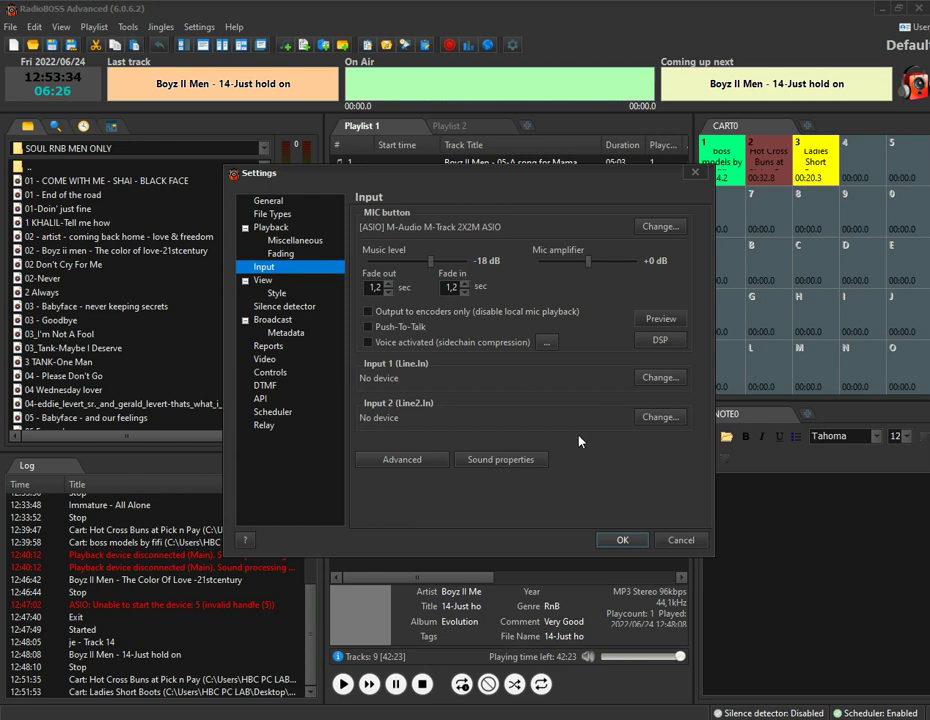
pyautogui.click(620, 541)
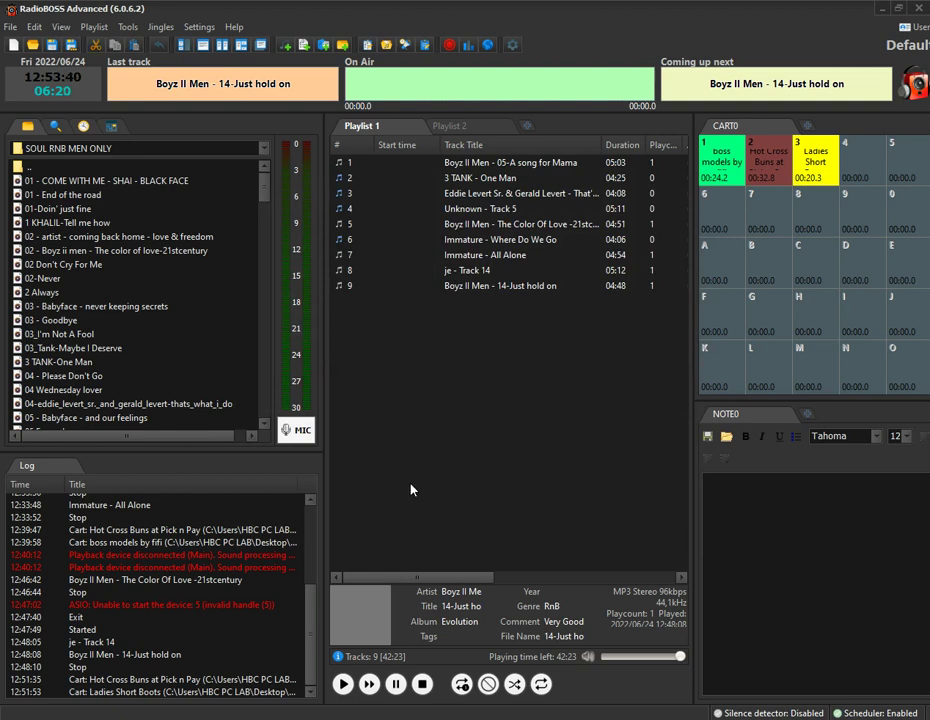
pyautogui.click(300, 434)
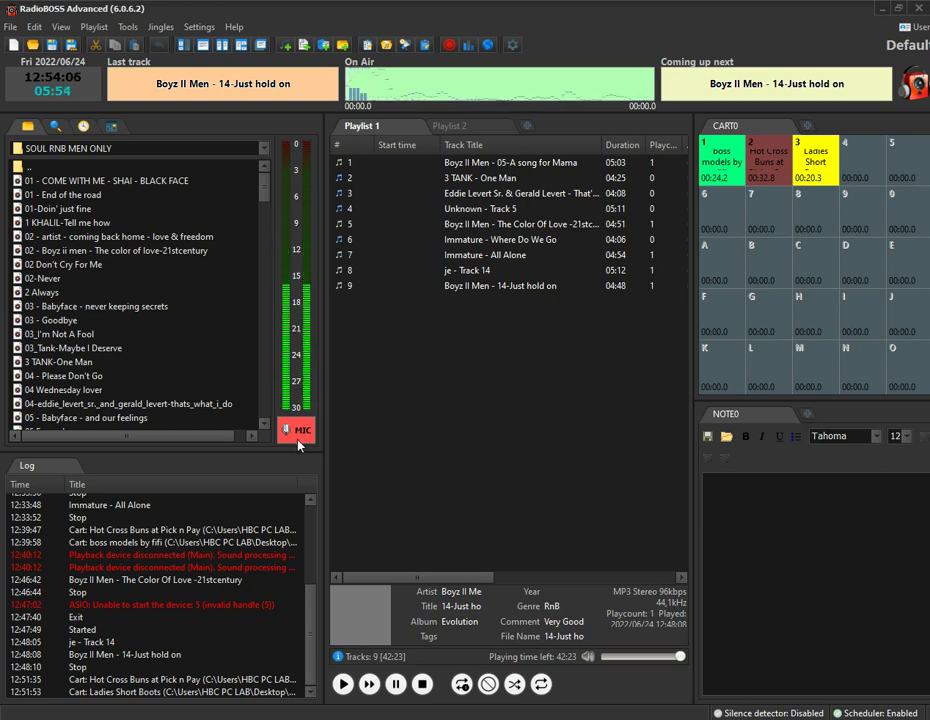
pyautogui.click(297, 438)
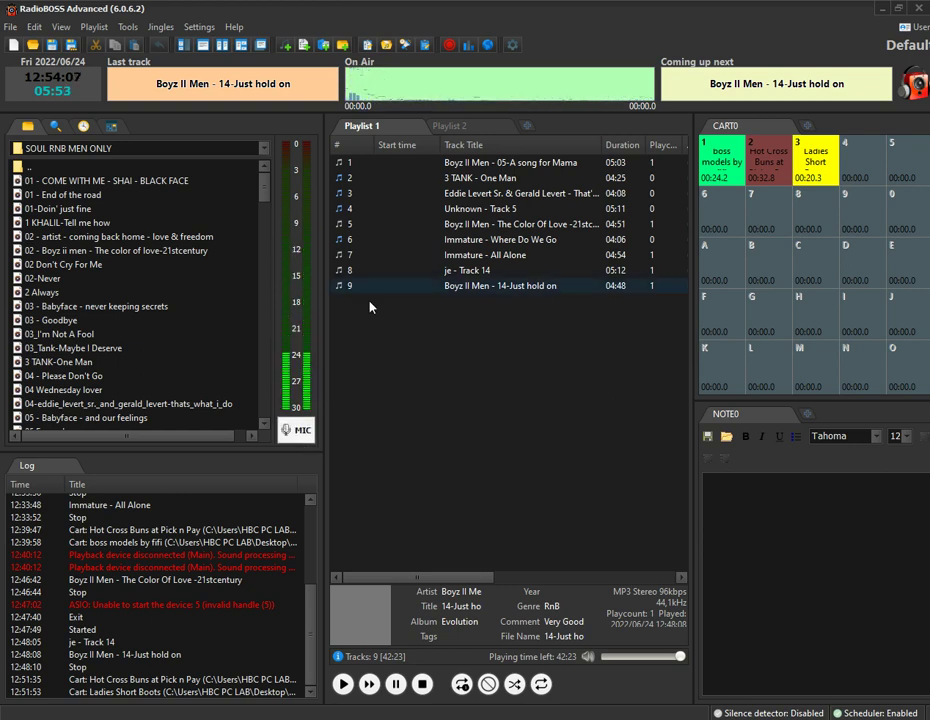
# Step: Set the mic amplifier to +2 dB in the Input settings and test the microphone by switching it on and off
pyautogui.click(513, 48)
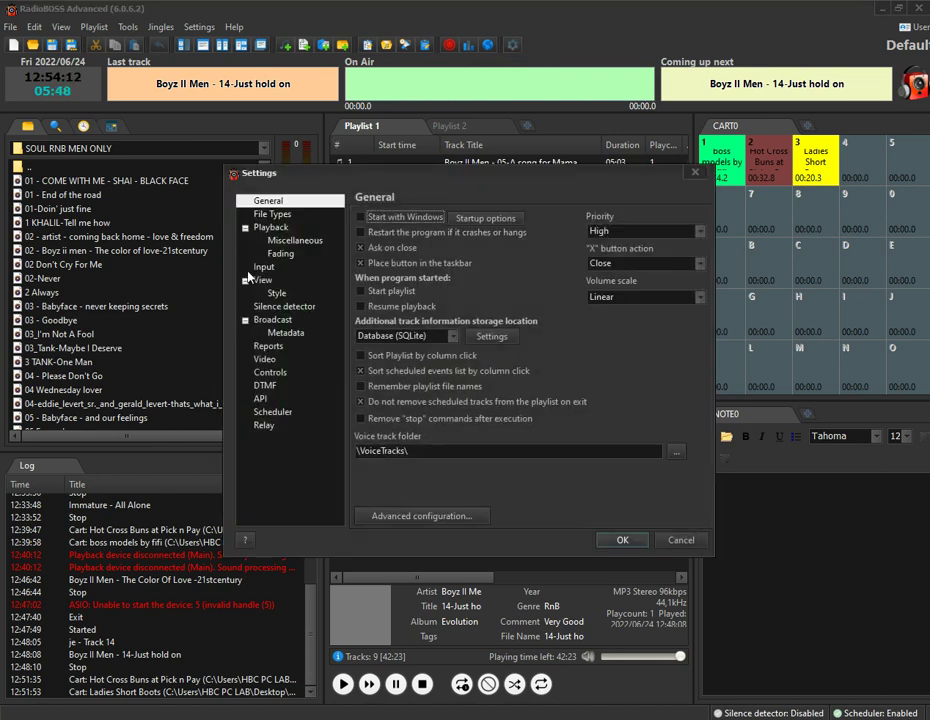
pyautogui.click(266, 268)
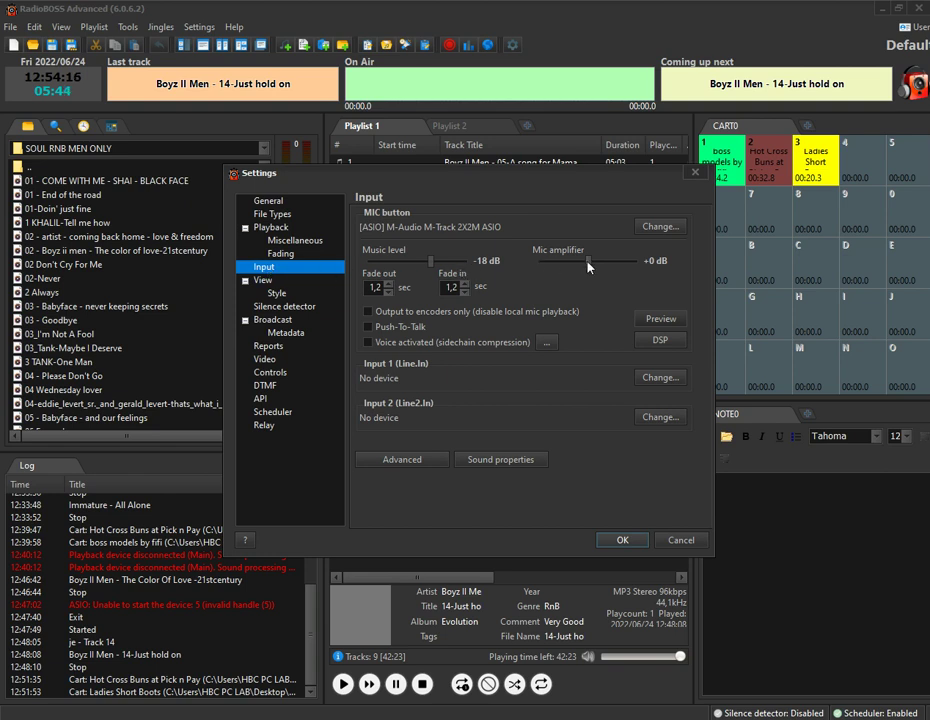
pyautogui.moveTo(589, 267); pyautogui.dragTo(591, 265)
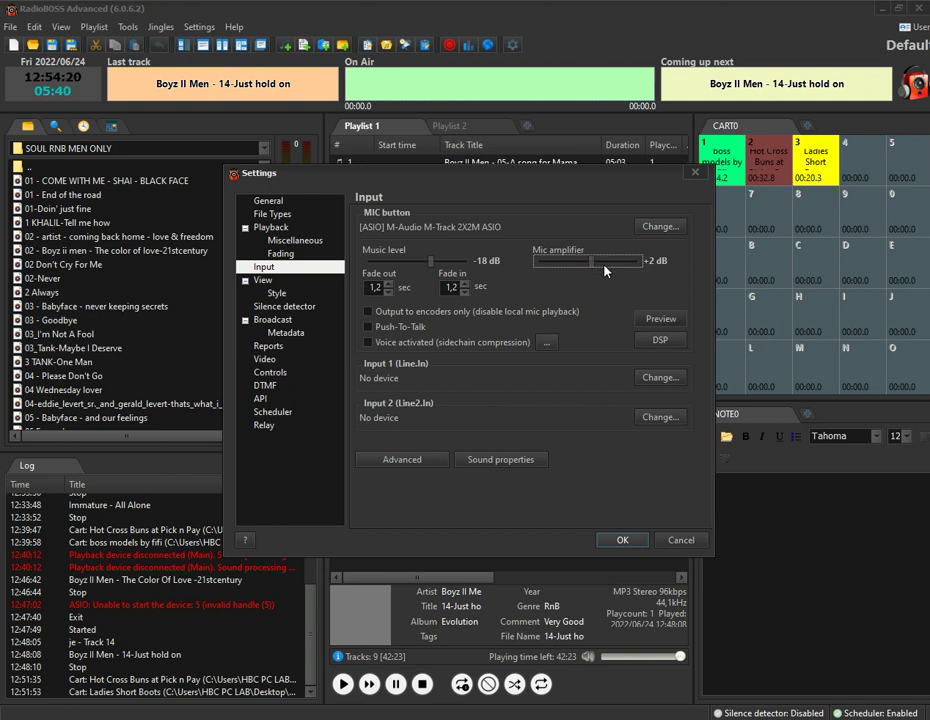
pyautogui.click(622, 540)
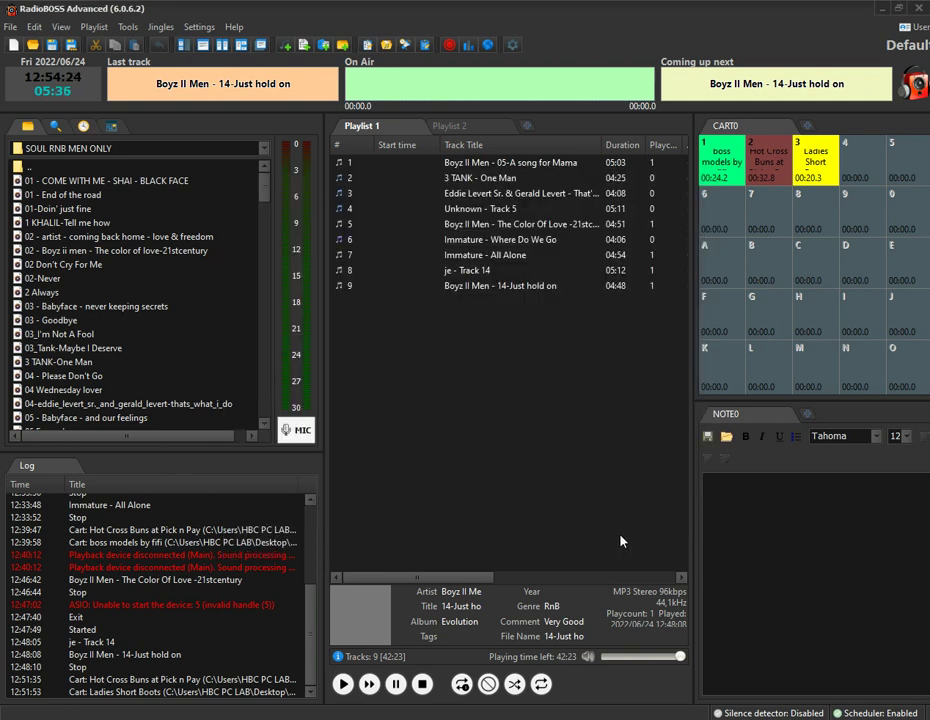
pyautogui.click(296, 431)
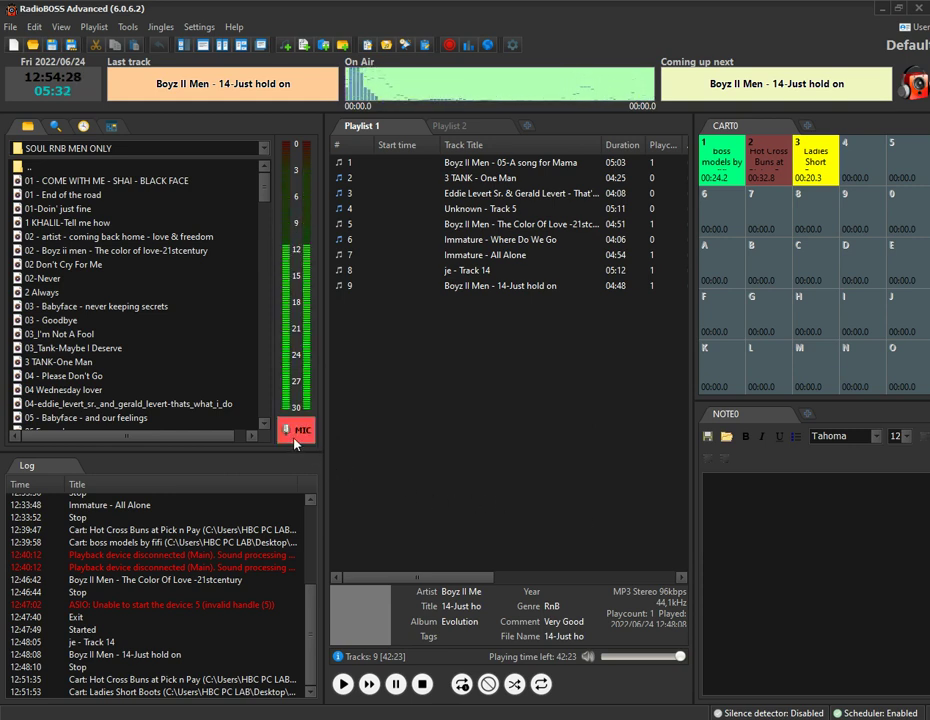
pyautogui.click(293, 438)
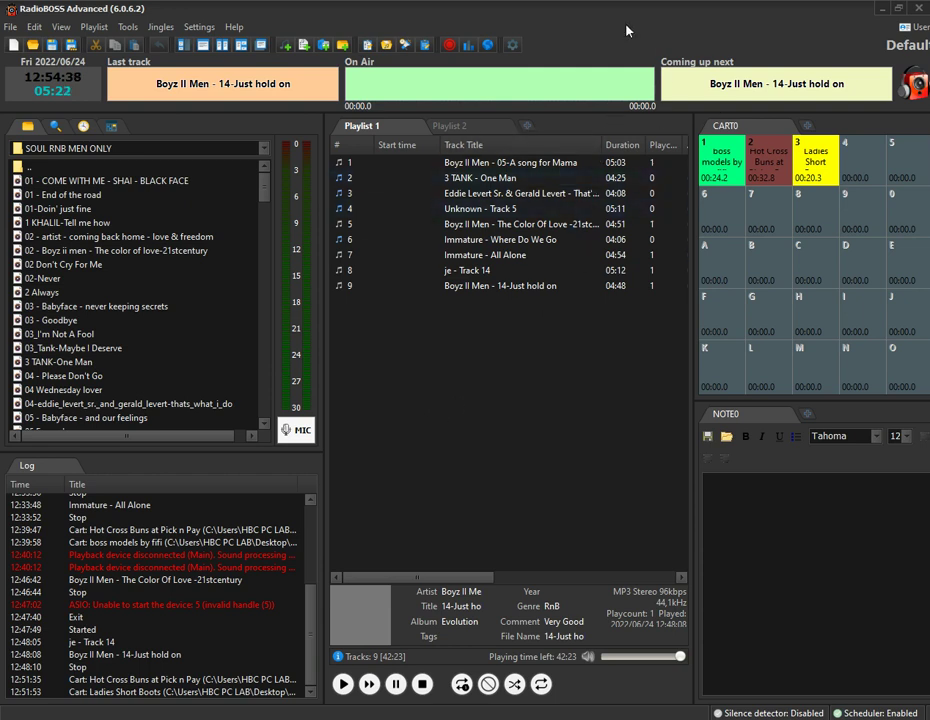
# Step: Examine the music level applied with the MIC button in the Input settings and close the settings
pyautogui.click(512, 50)
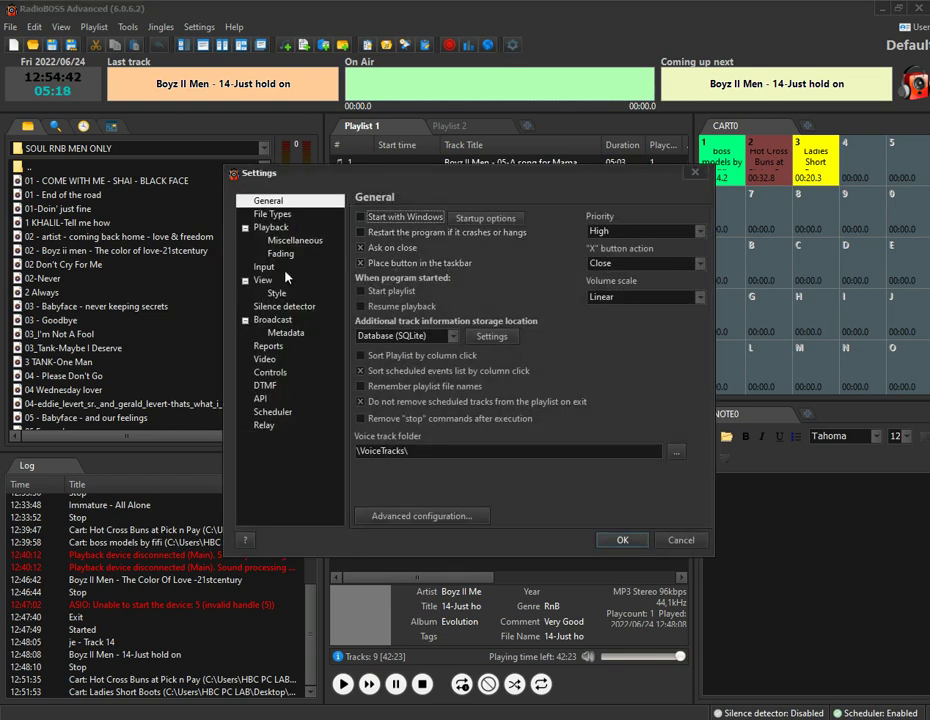
pyautogui.click(263, 267)
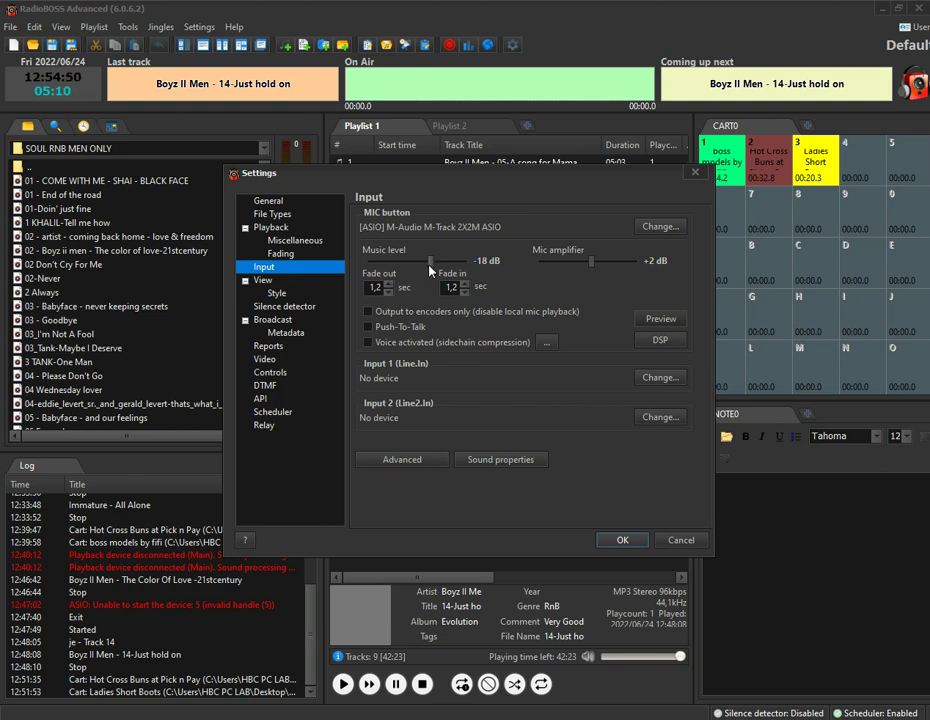
pyautogui.click(697, 175)
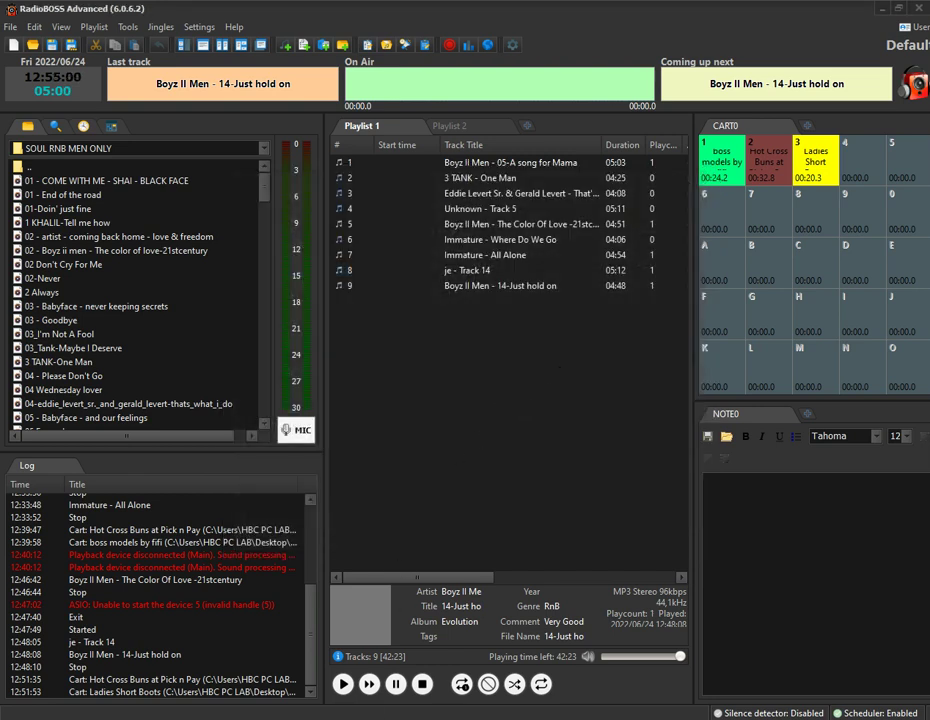
# Step: Add BEAT KOROBELA from the Mixing Practical N4 Audio folder to the end of Playlist 1 and minimize the file window
pyautogui.press('super+s')
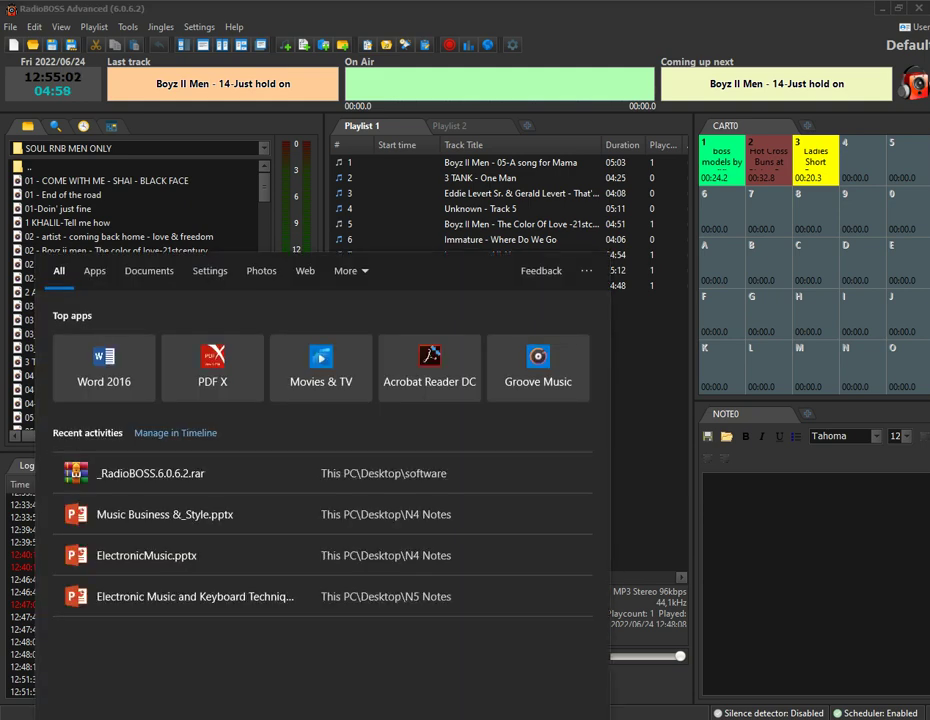
pyautogui.click(397, 719)
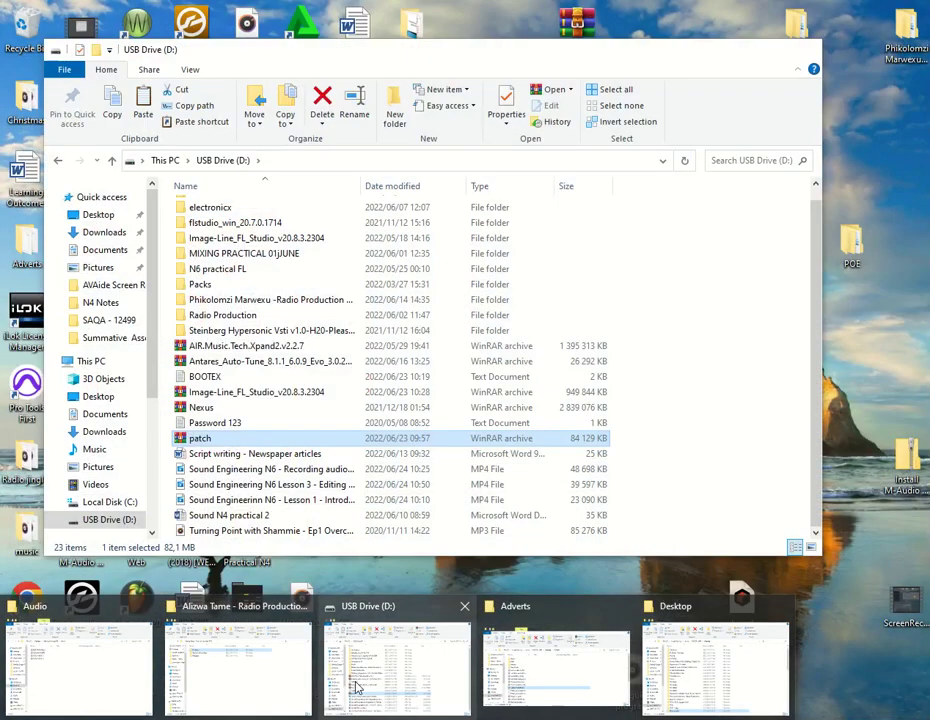
pyautogui.moveTo(239, 691)
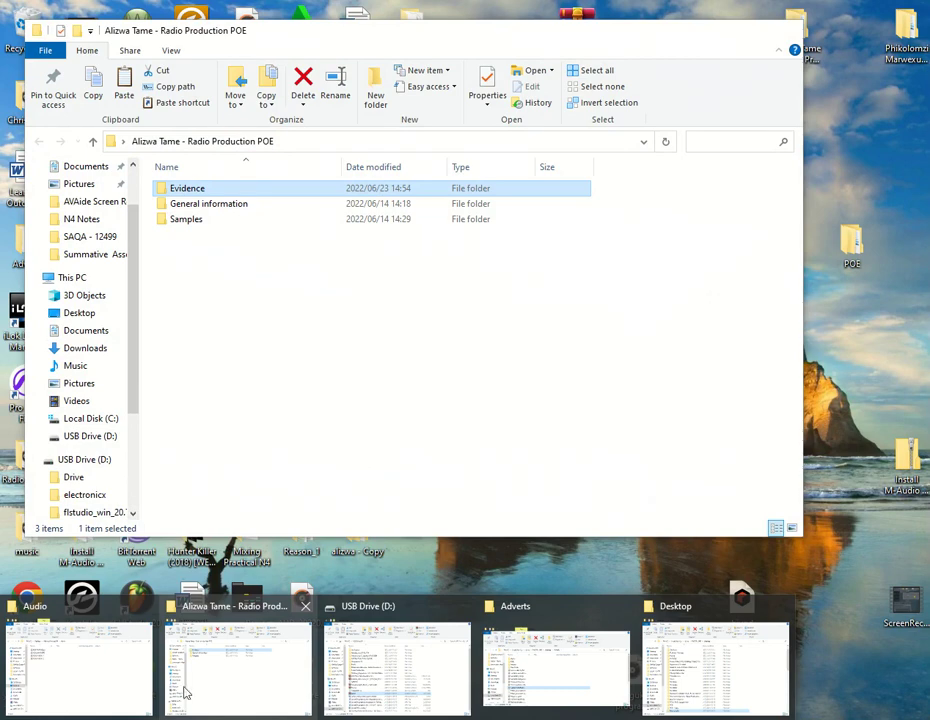
pyautogui.click(68, 679)
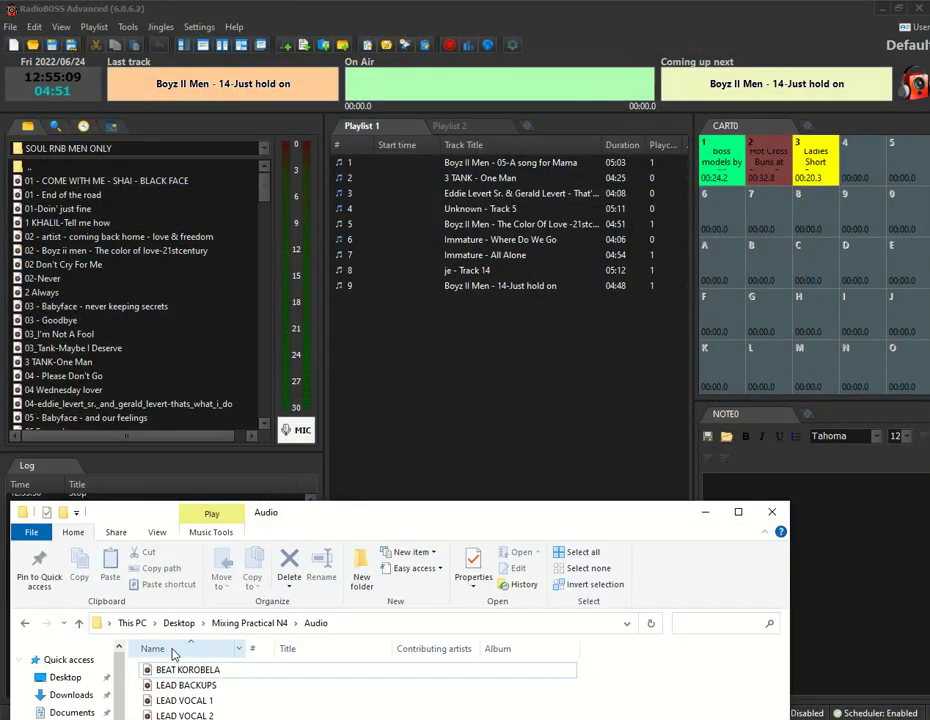
pyautogui.moveTo(180, 669); pyautogui.dragTo(465, 348)
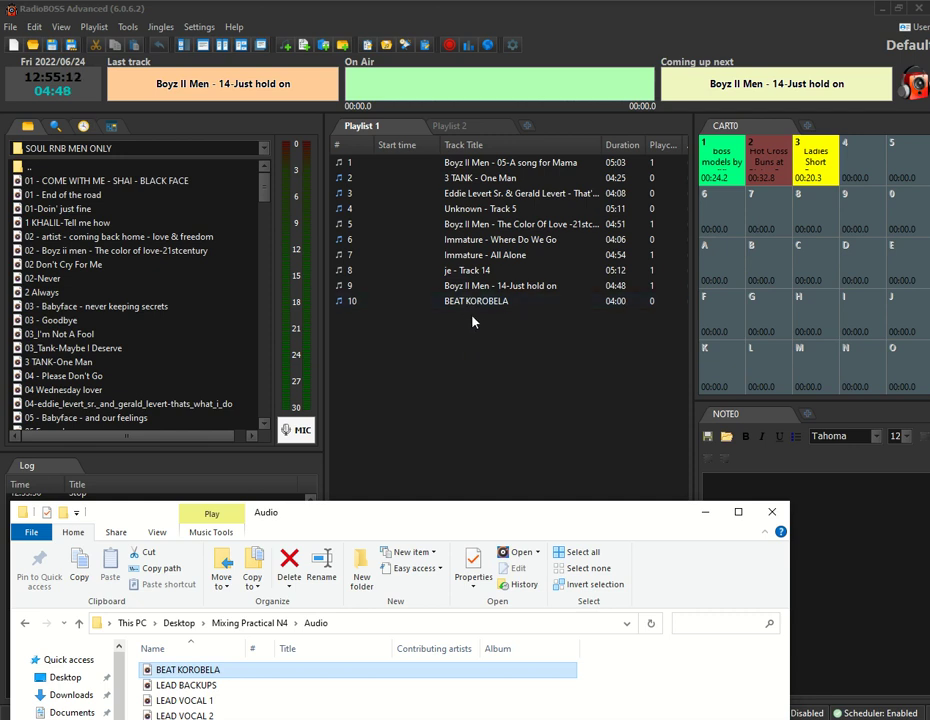
pyautogui.click(706, 511)
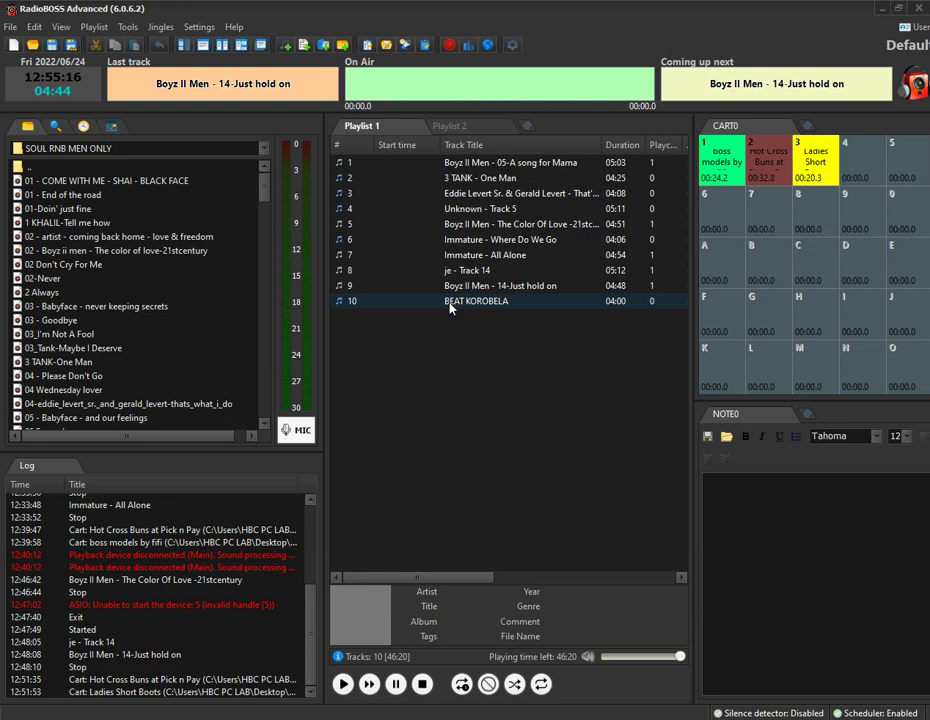
# Step: Play BEAT KOROBELA from Playlist 1, stop it, and start it again from the beginning
pyautogui.doubleClick(448, 301)
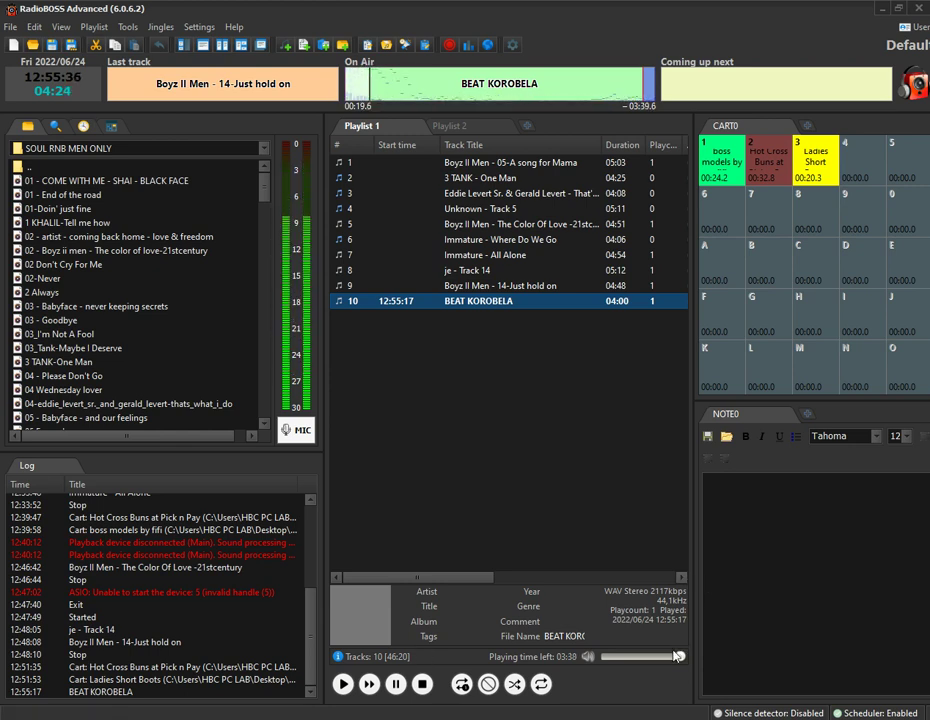
pyautogui.click(421, 687)
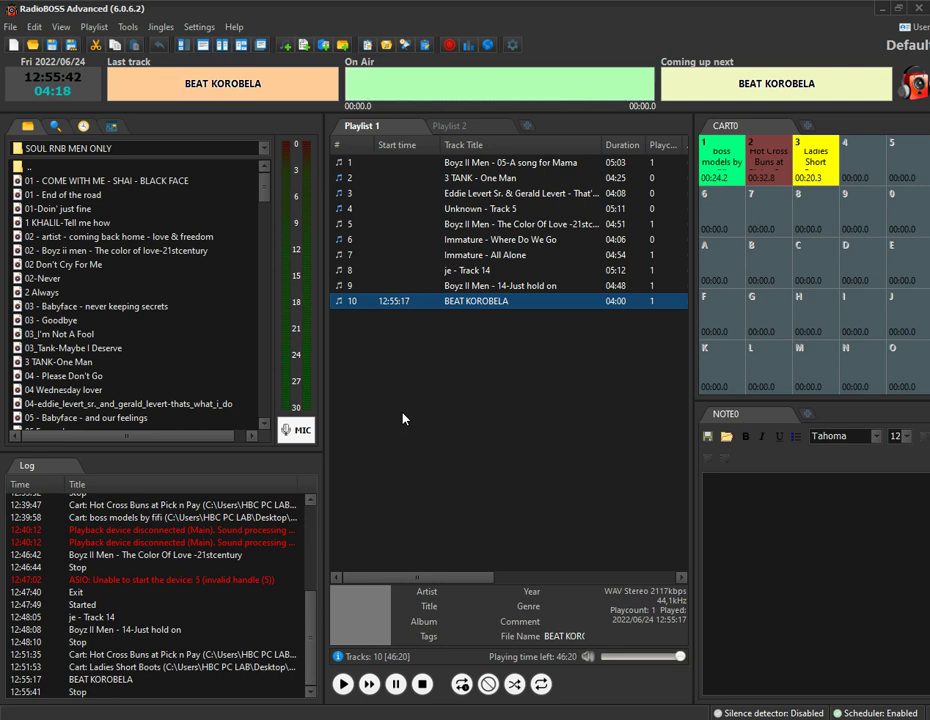
pyautogui.doubleClick(490, 304)
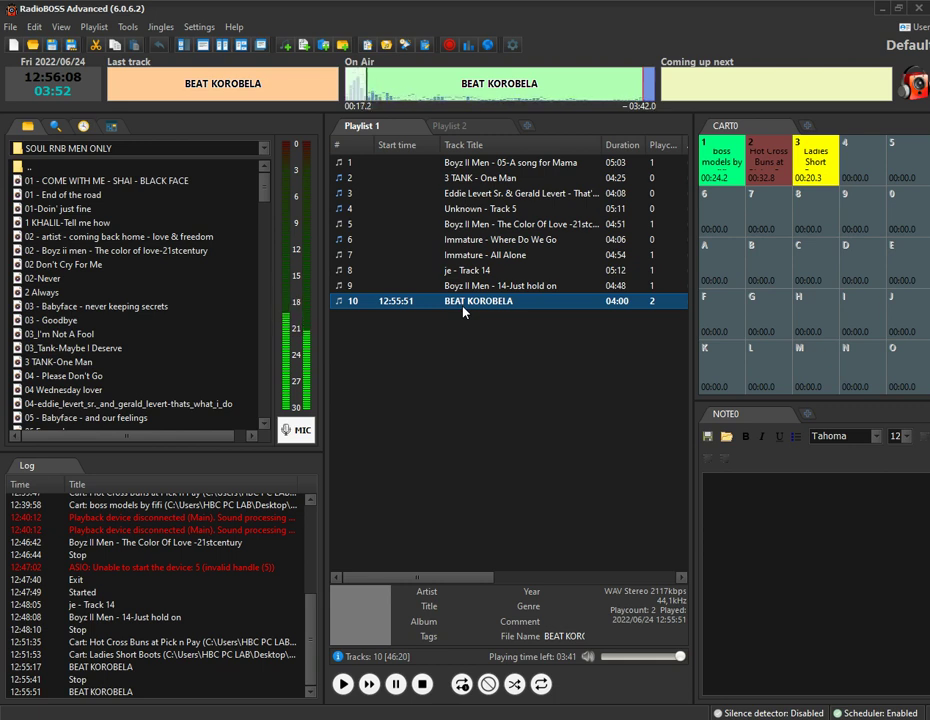
# Step: Switch the microphone on and off over the playing BEAT KOROBELA track and stop playback
pyautogui.click(299, 436)
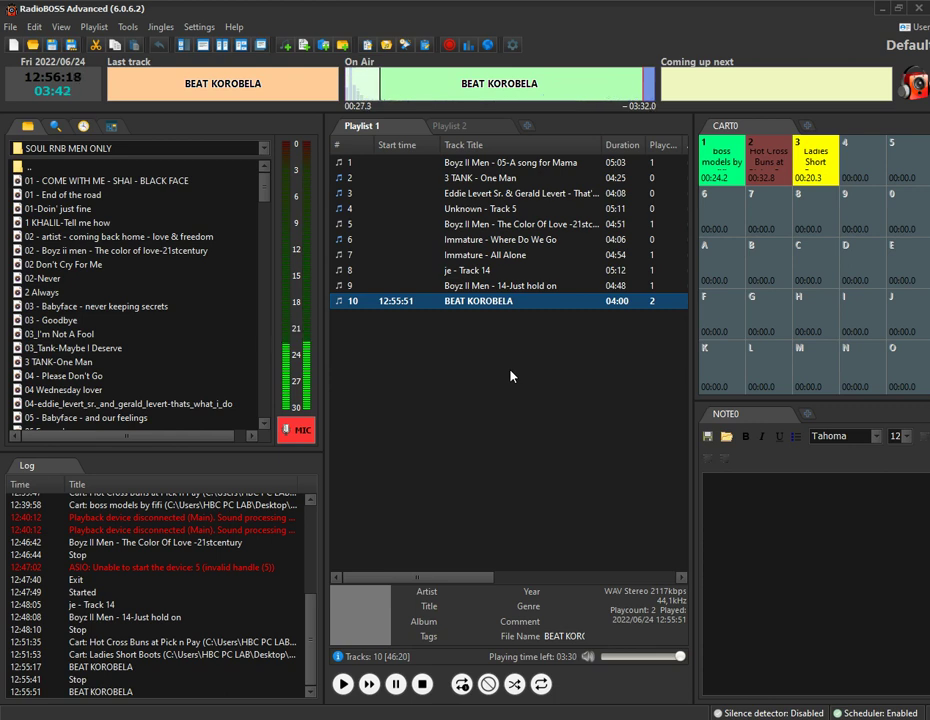
pyautogui.click(299, 431)
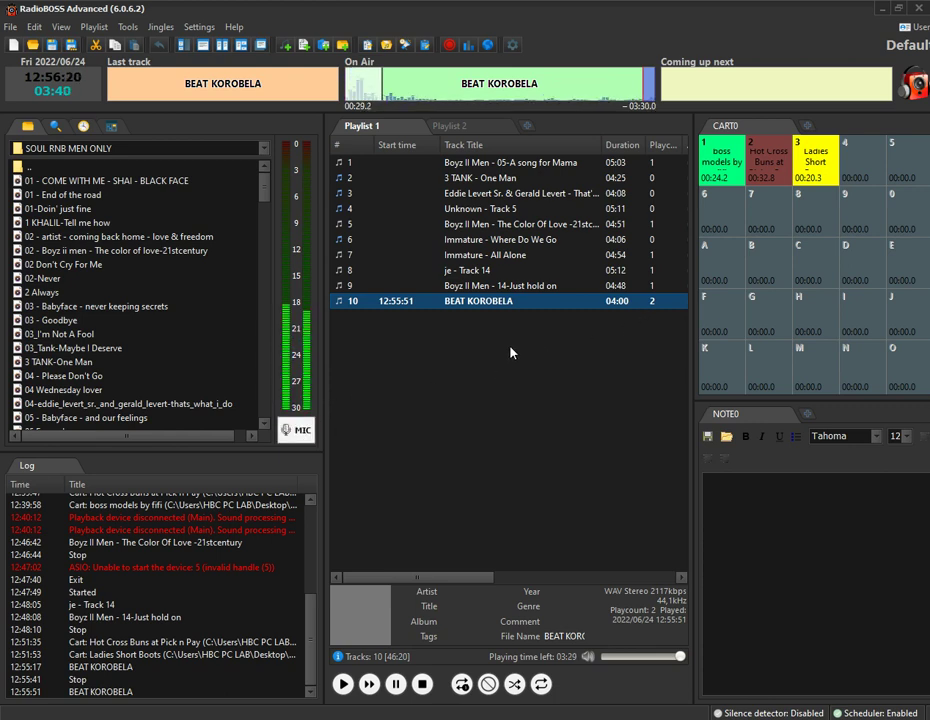
pyautogui.click(422, 683)
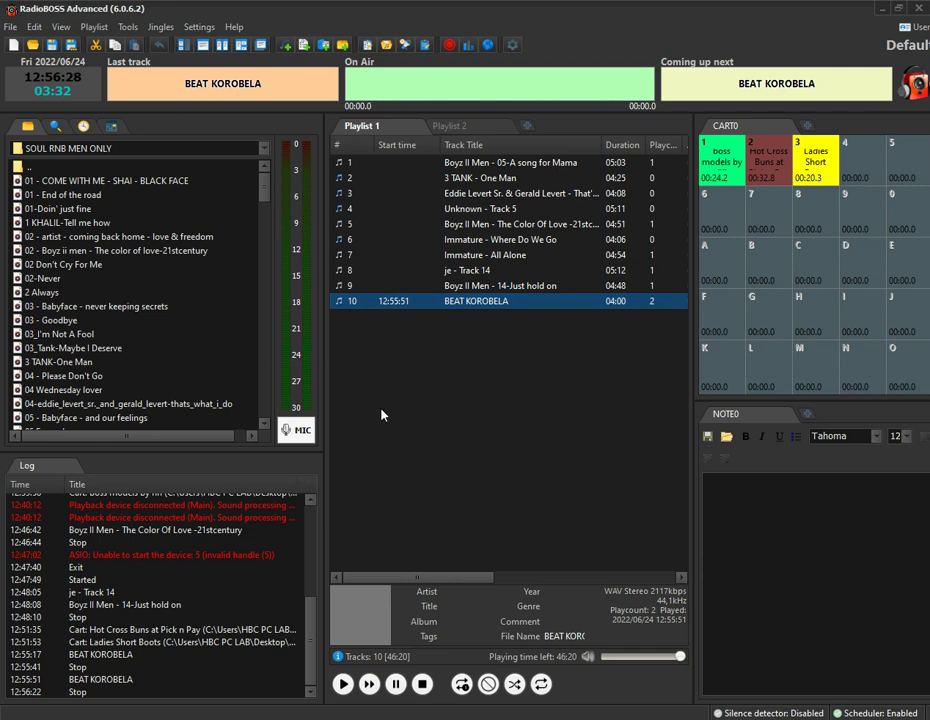
# Step: Restart BEAT KOROBELA from Playlist 1, talk over it by switching the microphone on and off, and stop the track
pyautogui.doubleClick(466, 302)
pyautogui.click(290, 430)
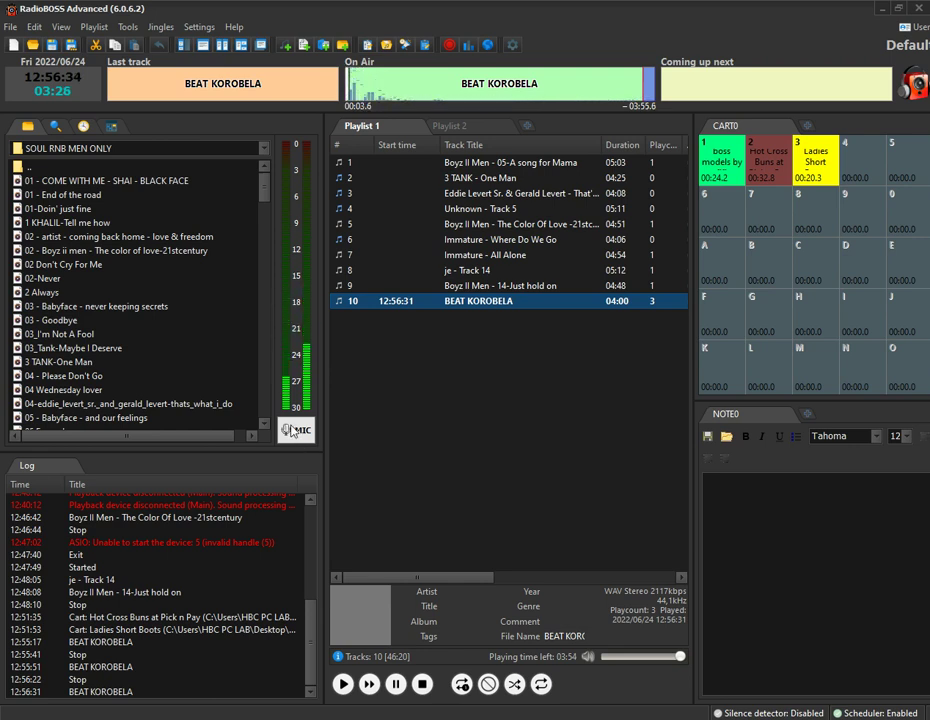
pyautogui.click(292, 431)
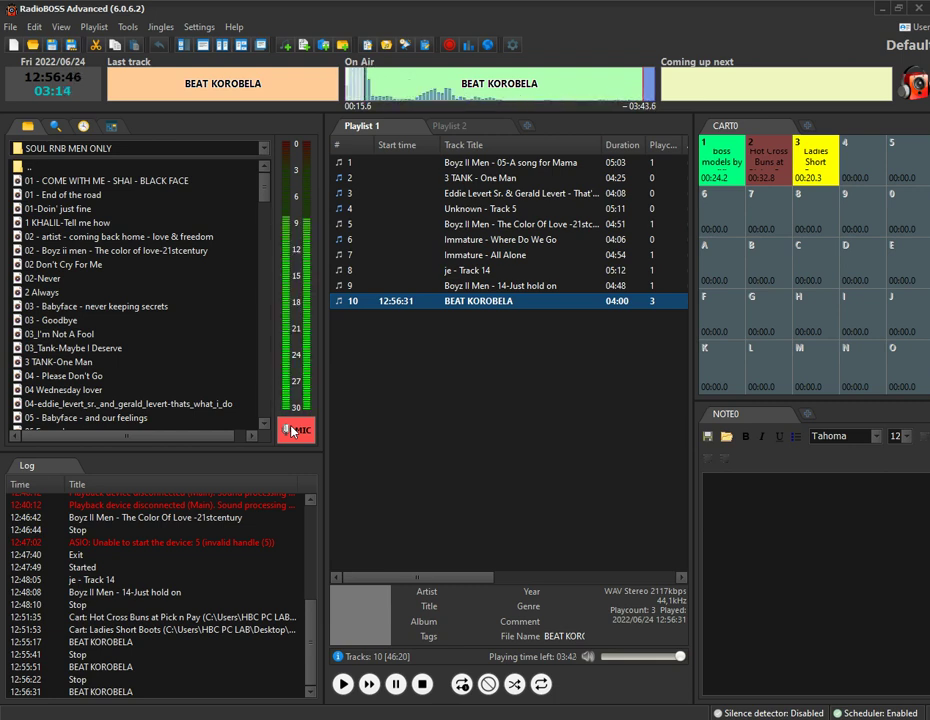
pyautogui.click(294, 432)
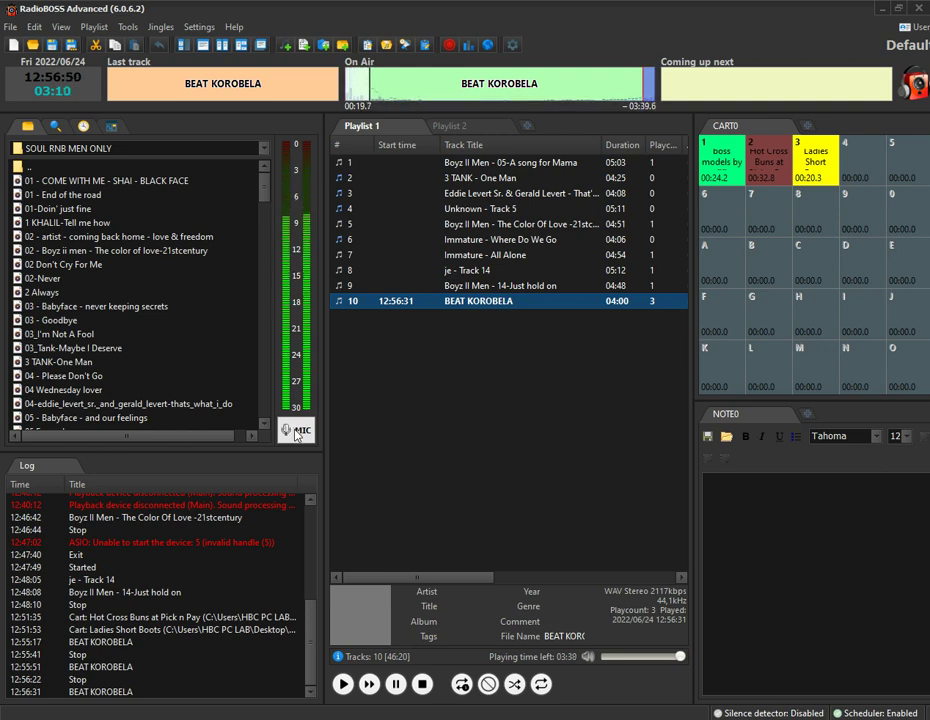
pyautogui.click(423, 684)
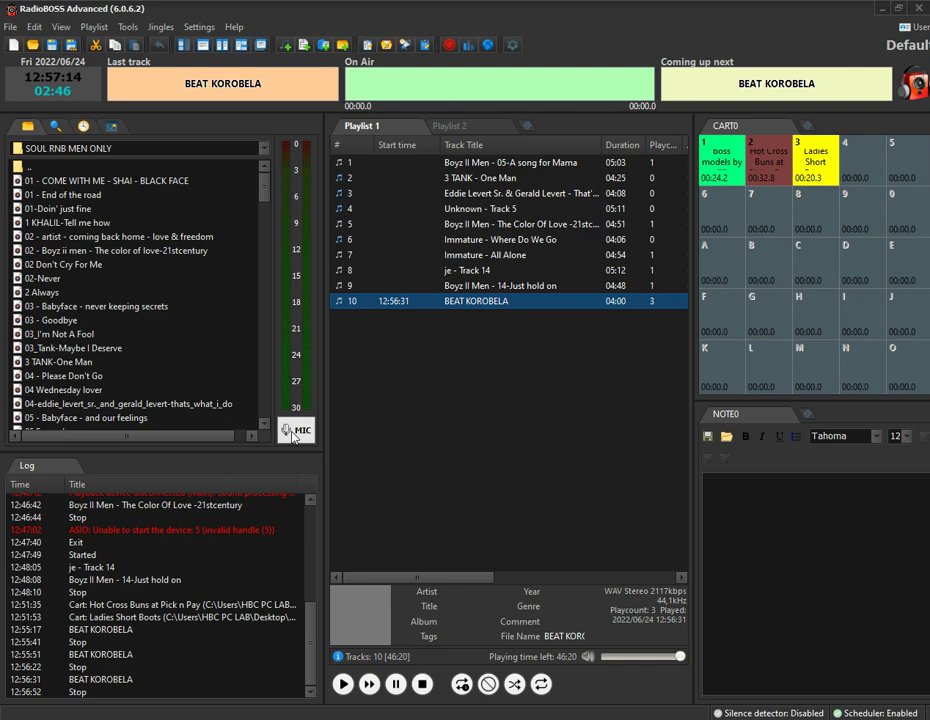
# Step: Change the Microphone hot key to Enter and save the hot key settings
pyautogui.click(195, 28)
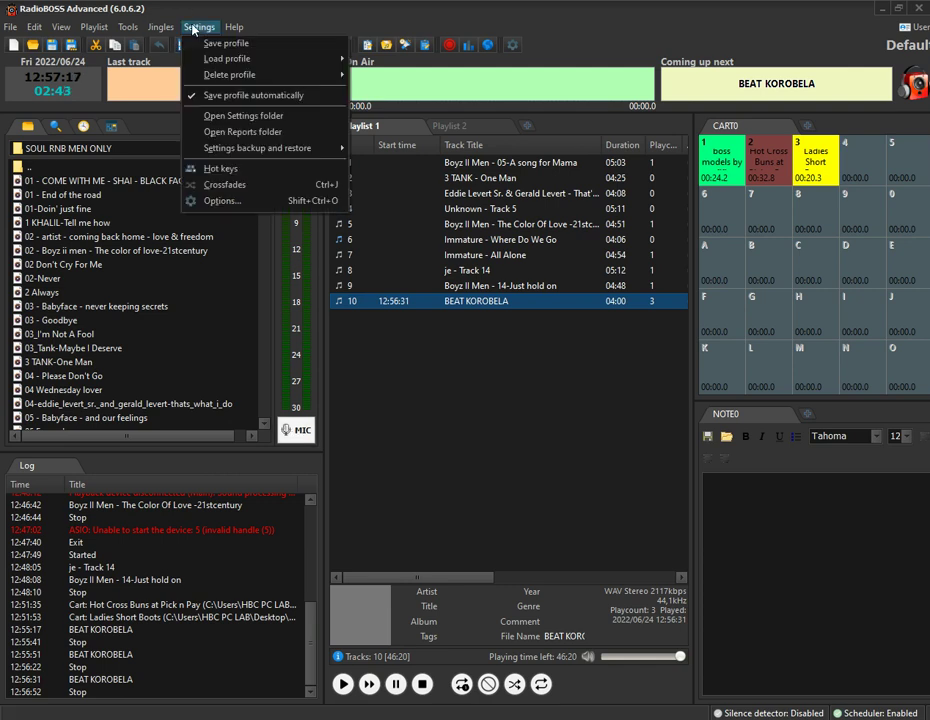
pyautogui.click(222, 172)
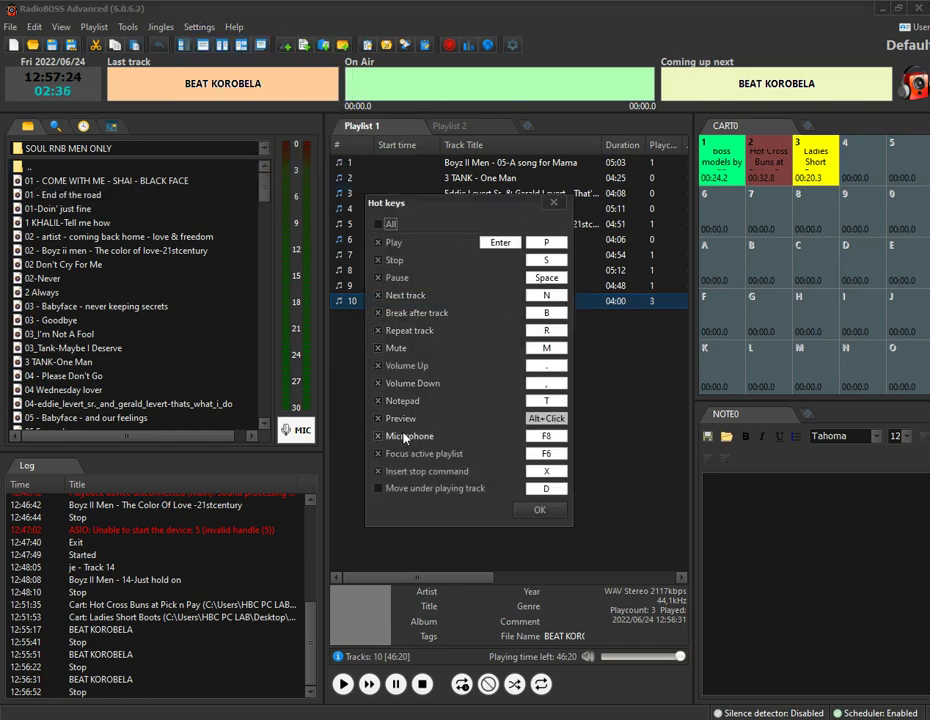
pyautogui.click(541, 437)
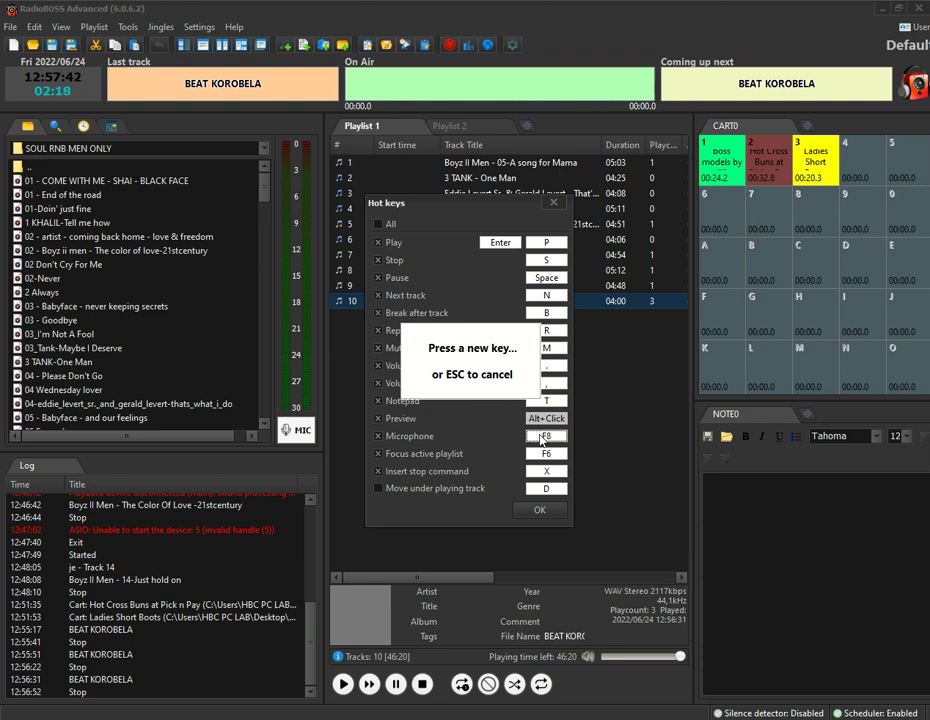
pyautogui.press('Return')
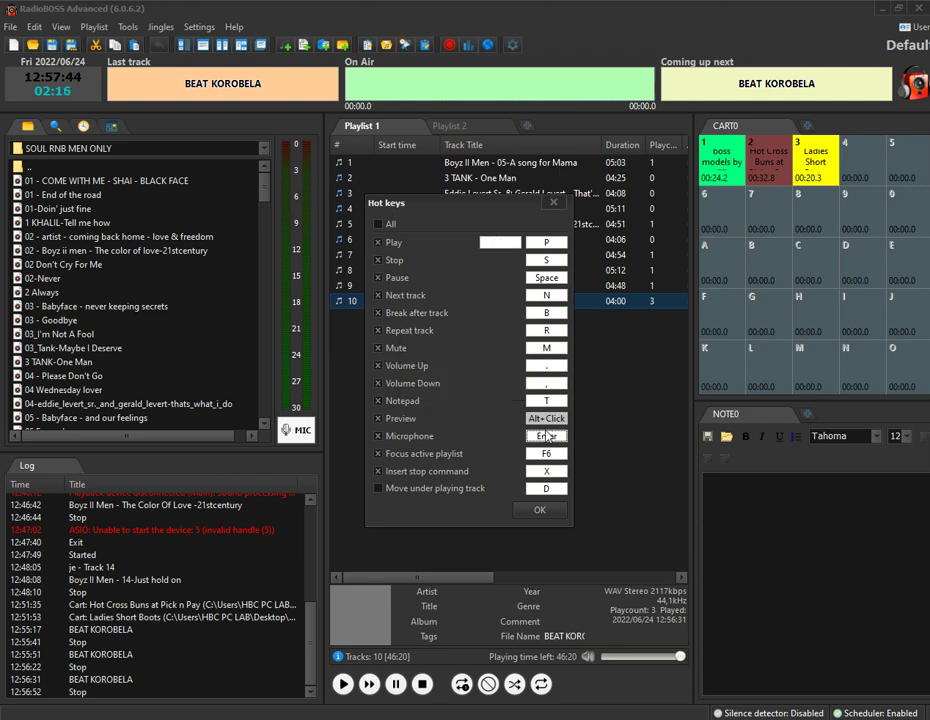
pyautogui.click(537, 510)
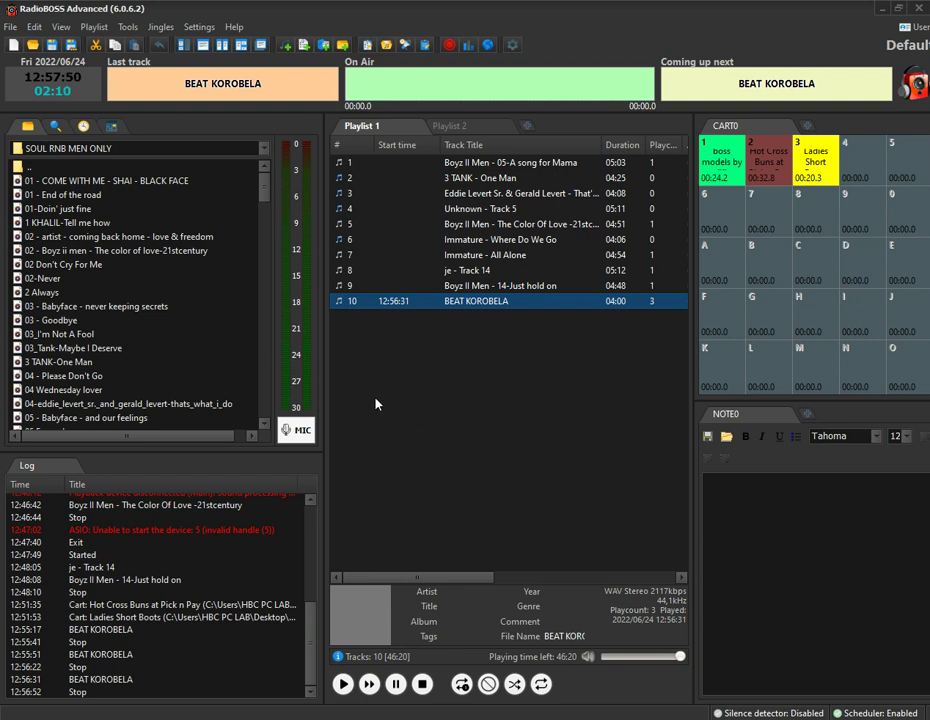
# Step: Test the microphone hot key while playing BEAT KOROBELA by toggling the microphone on and off, and stop playback
pyautogui.press('Return')
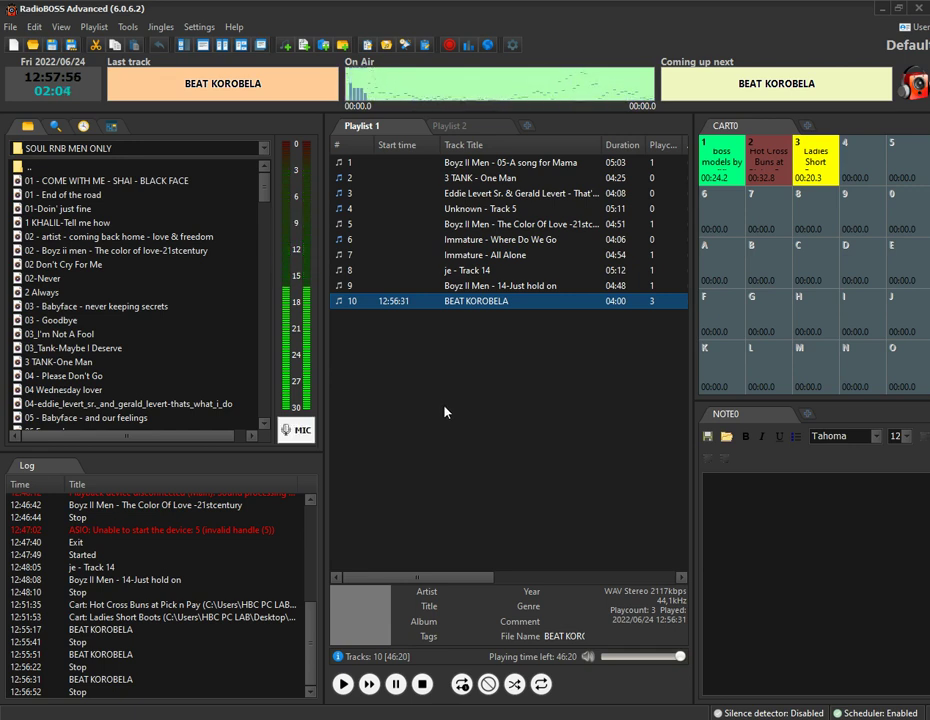
pyautogui.click(443, 408)
pyautogui.doubleClick(481, 304)
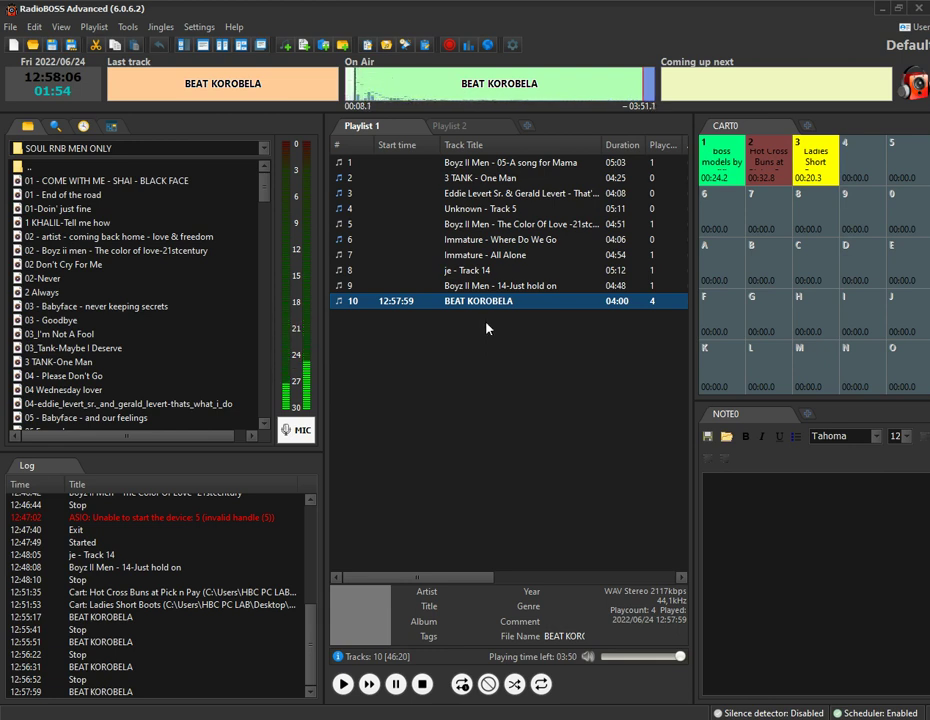
pyautogui.hotkey('ctrl', 'm')
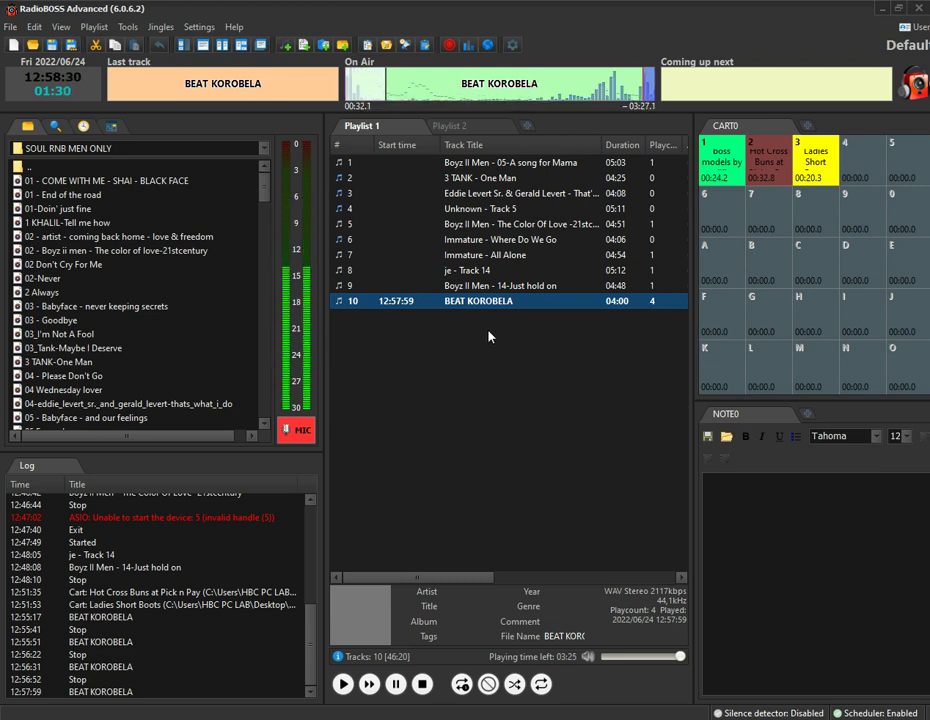
pyautogui.press('F2')
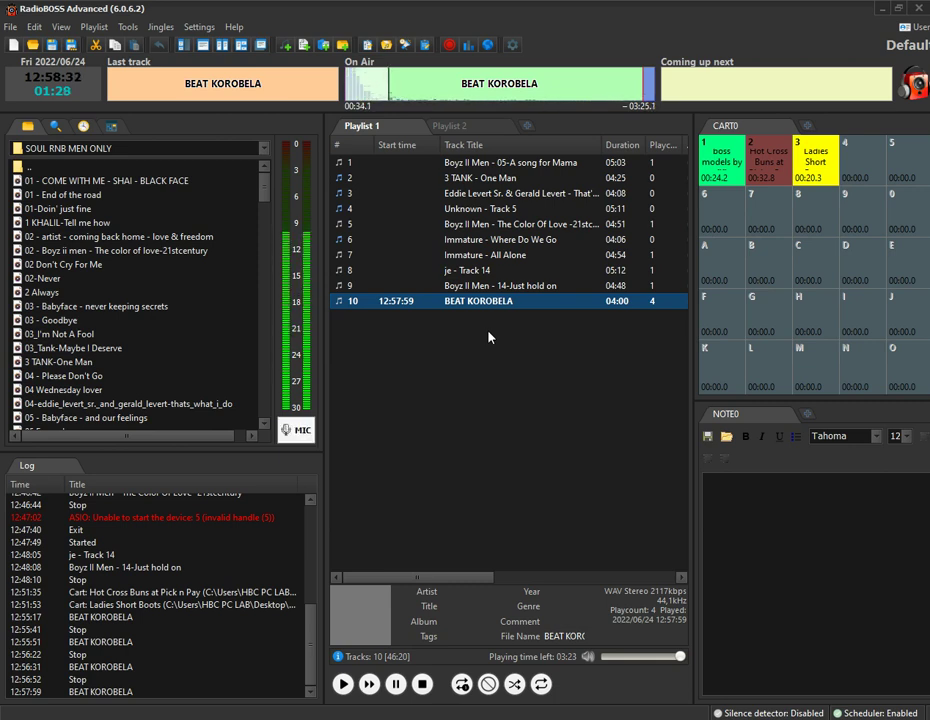
pyautogui.click(424, 688)
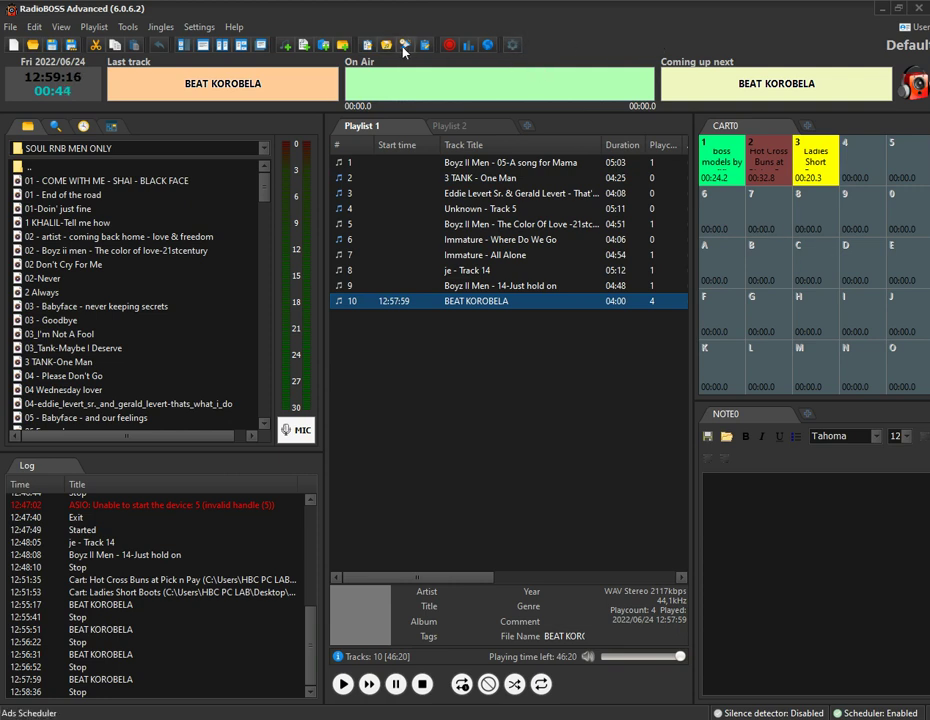
# Step: Assign the 5432 file from the Radio jingles folder on the Desktop to jingle slot 1
pyautogui.click(156, 30)
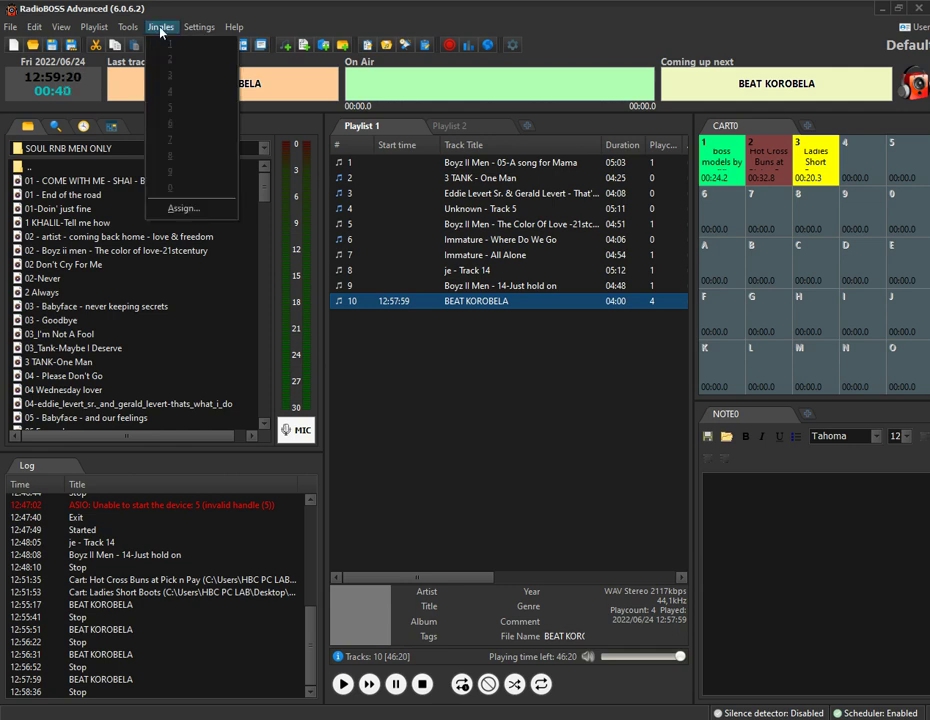
pyautogui.click(180, 206)
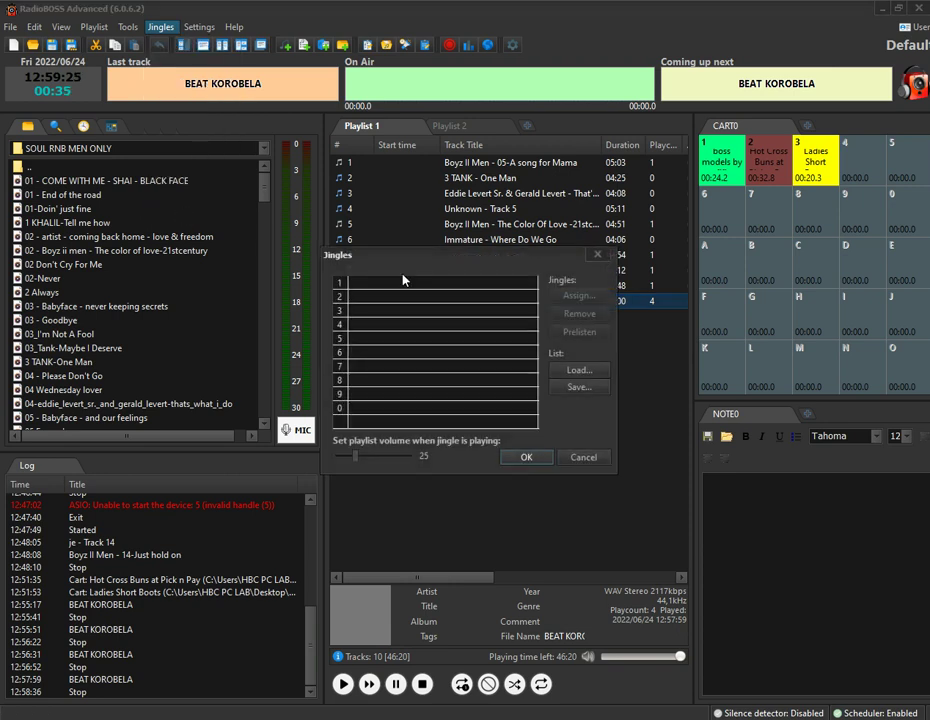
pyautogui.moveTo(407, 272); pyautogui.dragTo(429, 208)
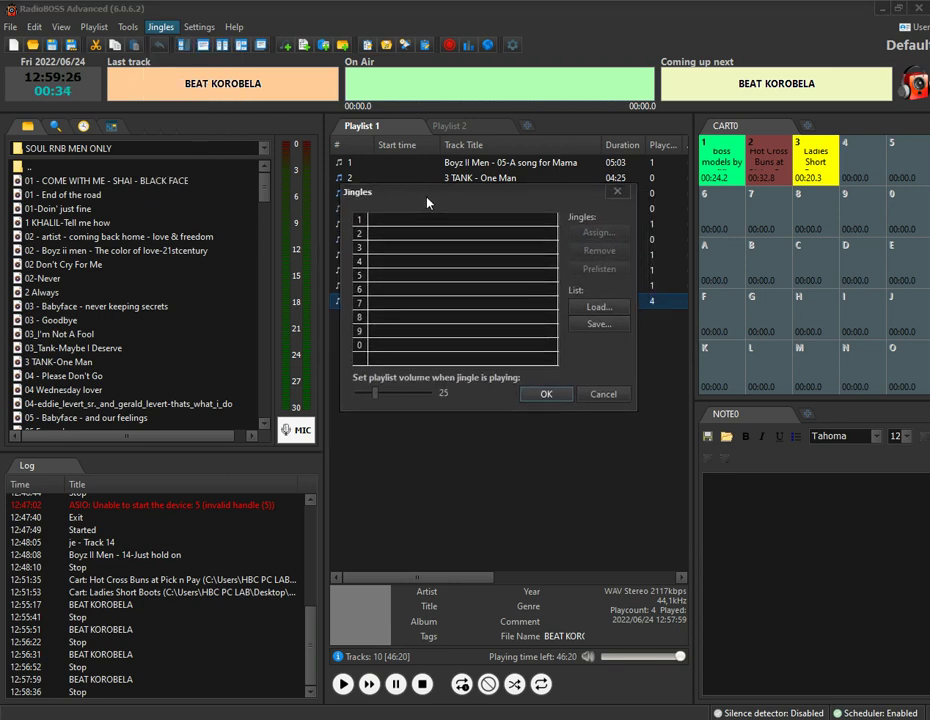
pyautogui.click(372, 221)
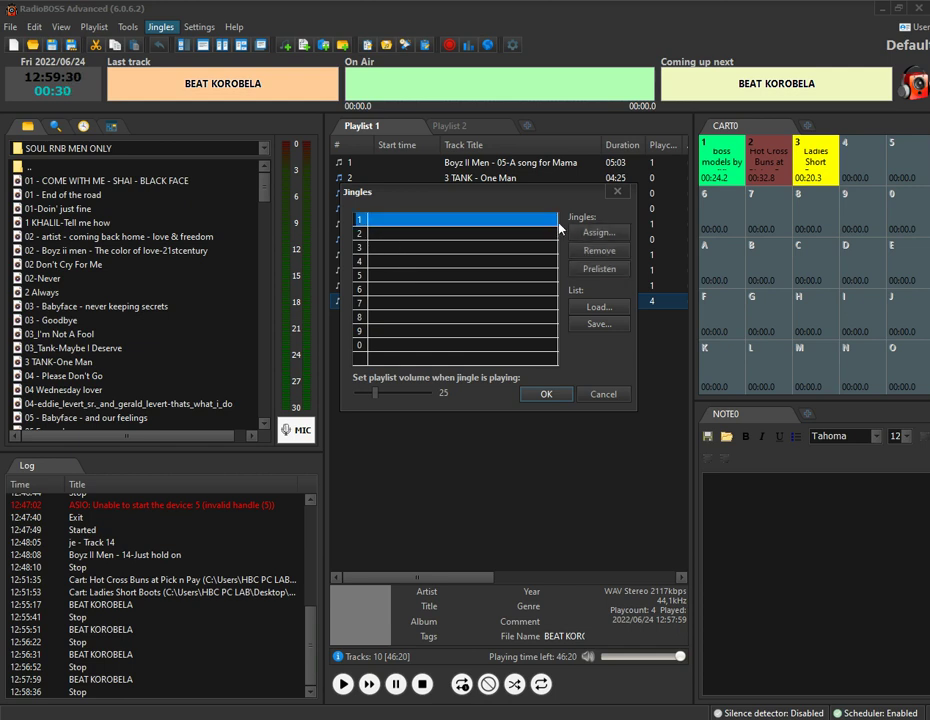
pyautogui.click(593, 231)
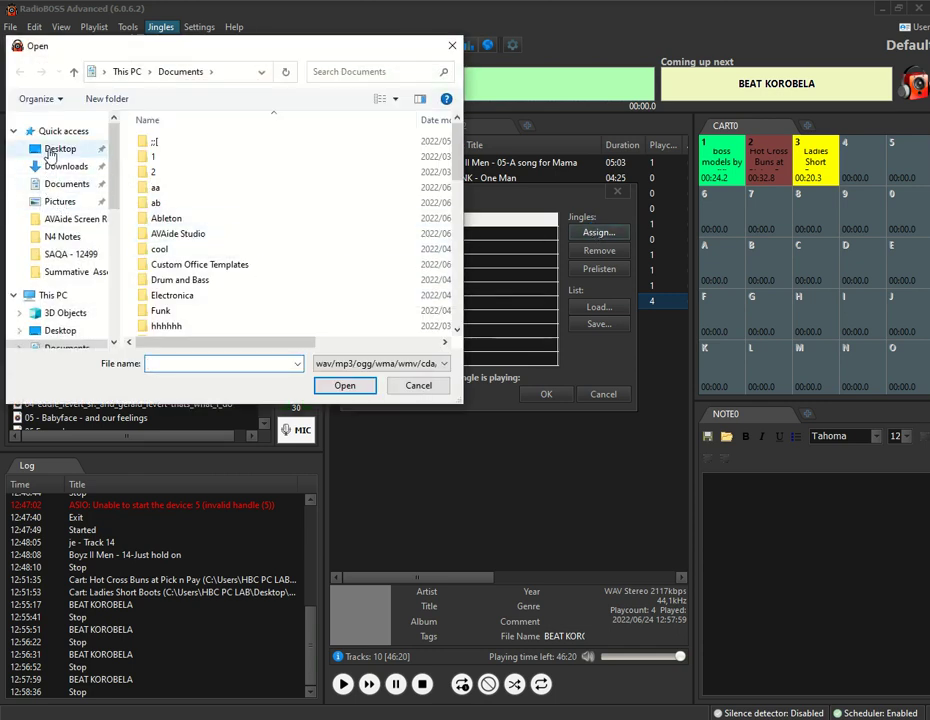
pyautogui.click(55, 149)
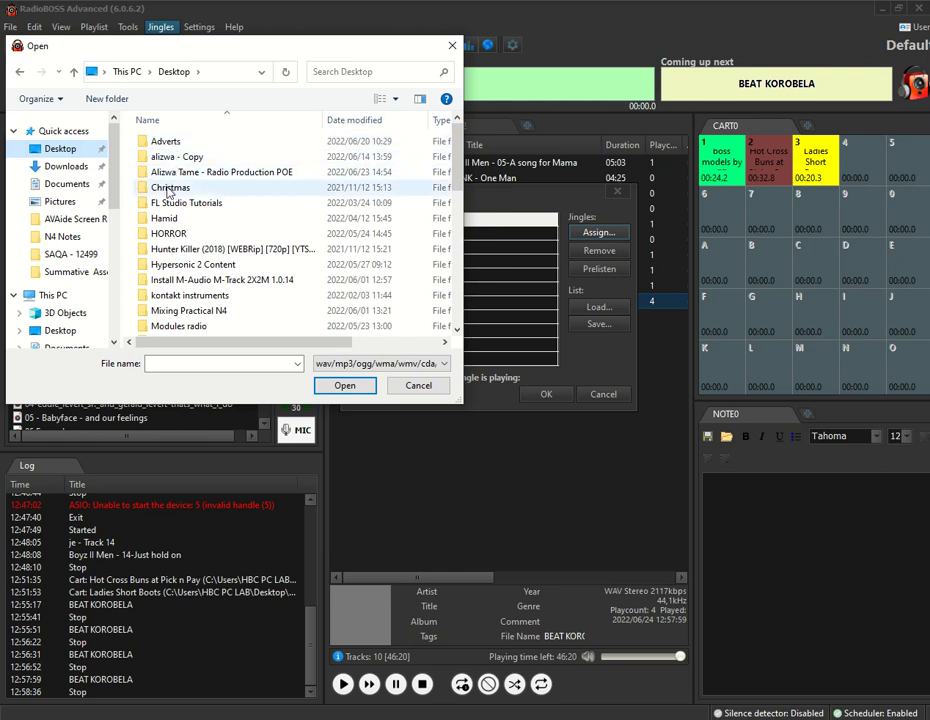
pyautogui.scroll(-3, 457, 207)
pyautogui.scroll(-2, 457, 207)
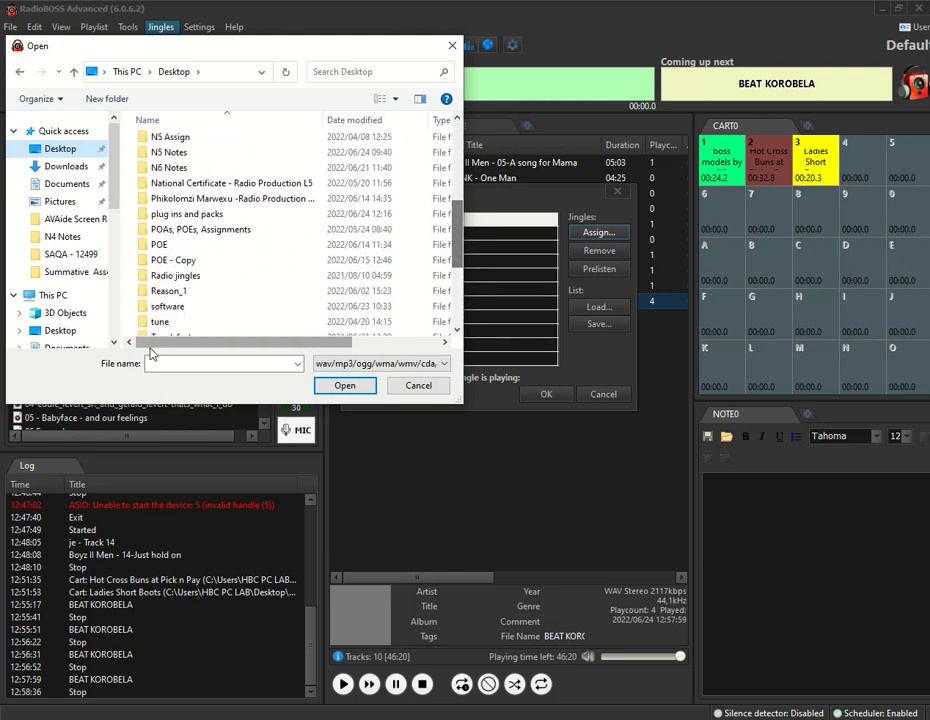
pyautogui.doubleClick(165, 276)
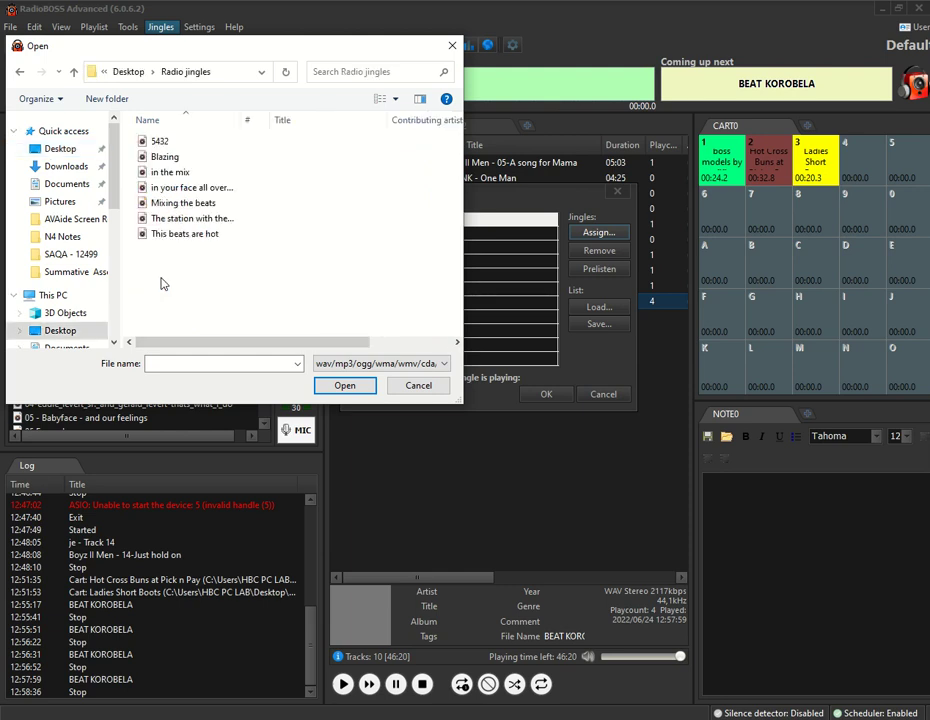
pyautogui.click(157, 143)
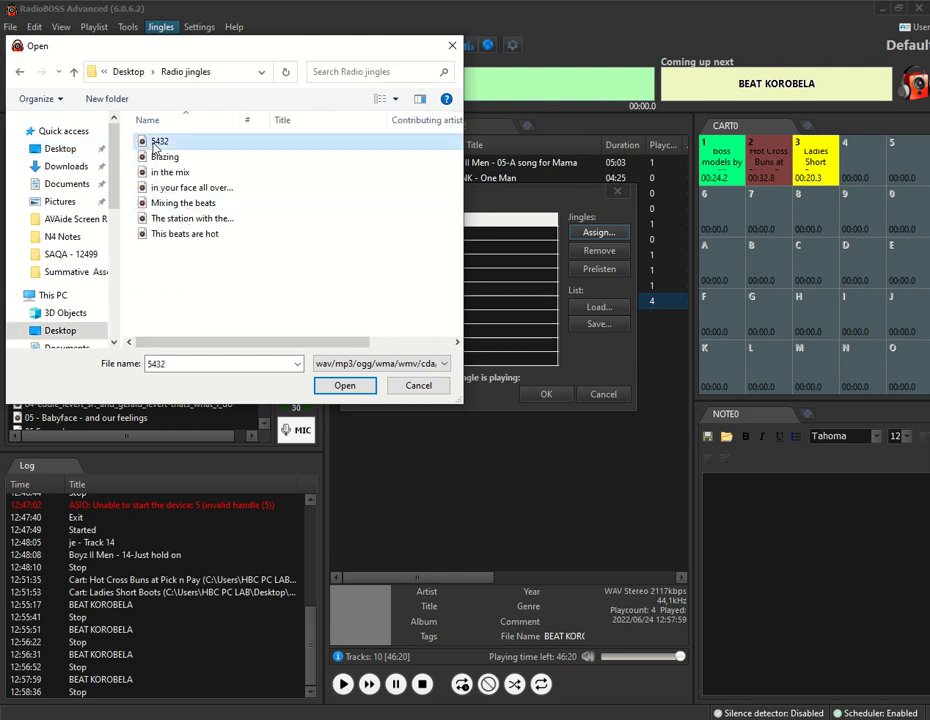
pyautogui.click(343, 386)
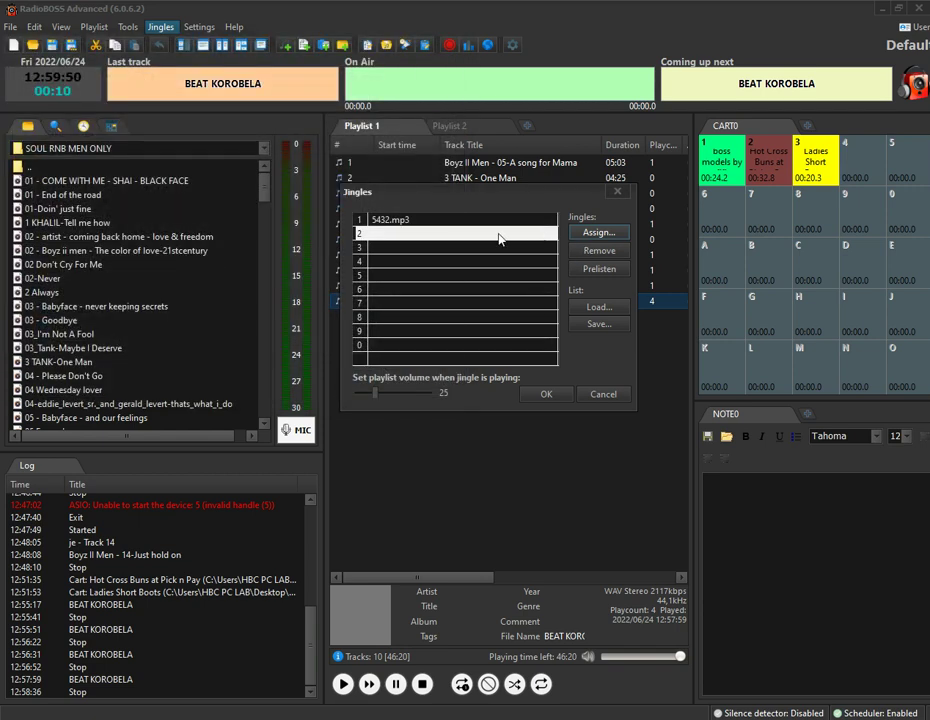
# Step: Assign Blazing, in the mix and Mixing the beats from the Radio jingles folder to jingle slots 2, 3 and 4
pyautogui.click(592, 234)
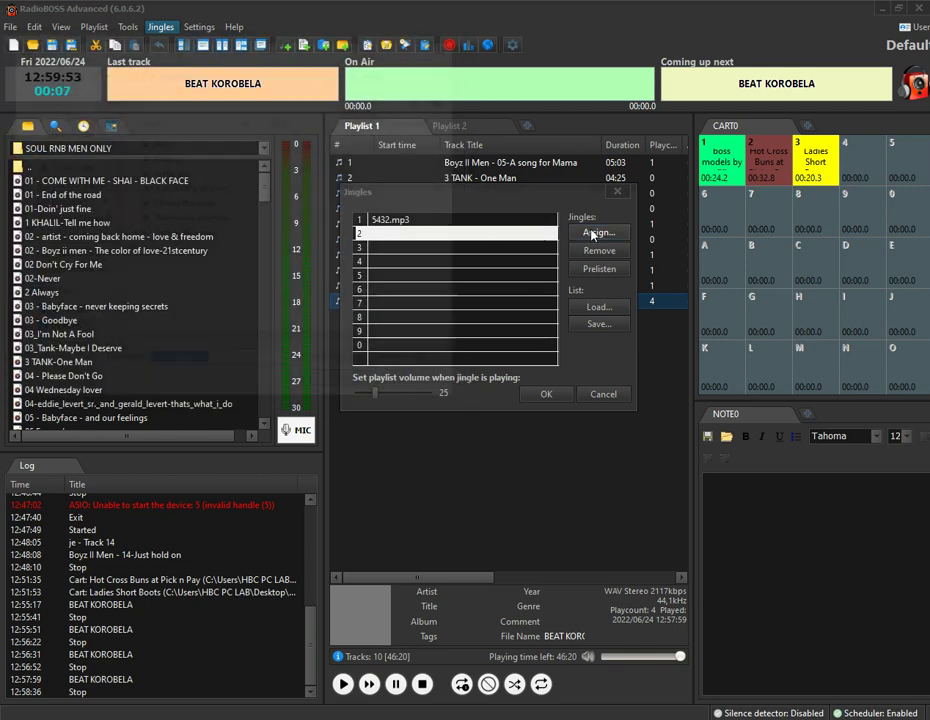
pyautogui.click(165, 158)
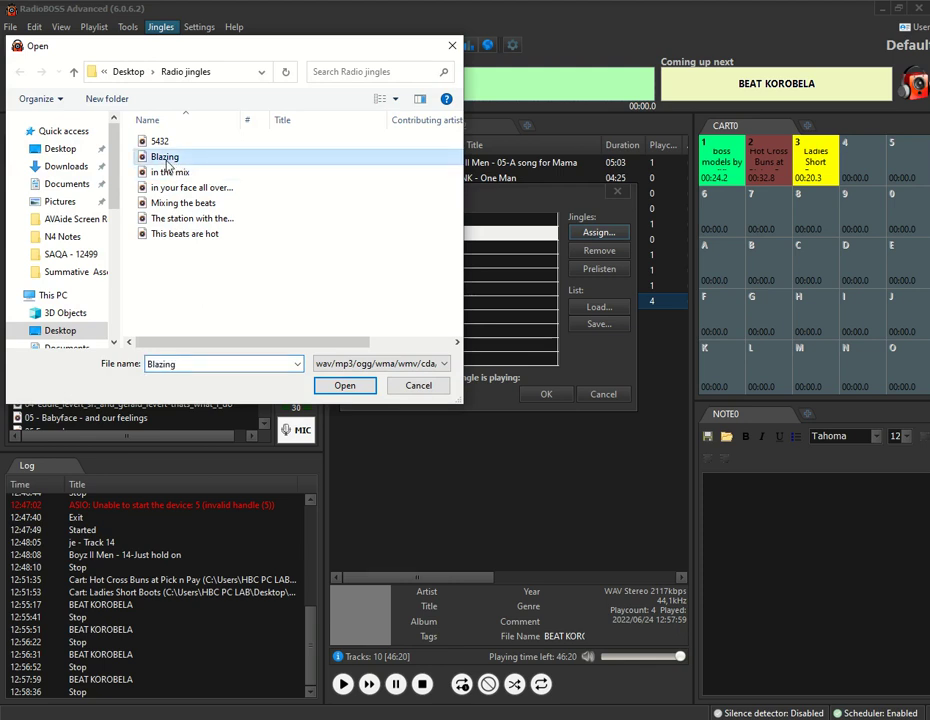
pyautogui.click(345, 386)
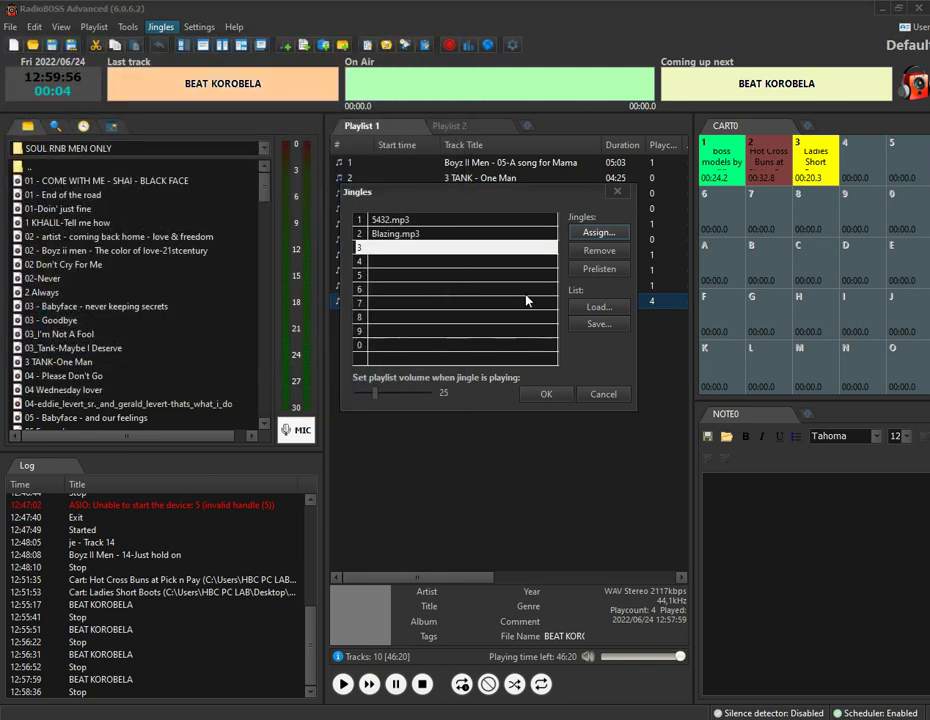
pyautogui.click(590, 233)
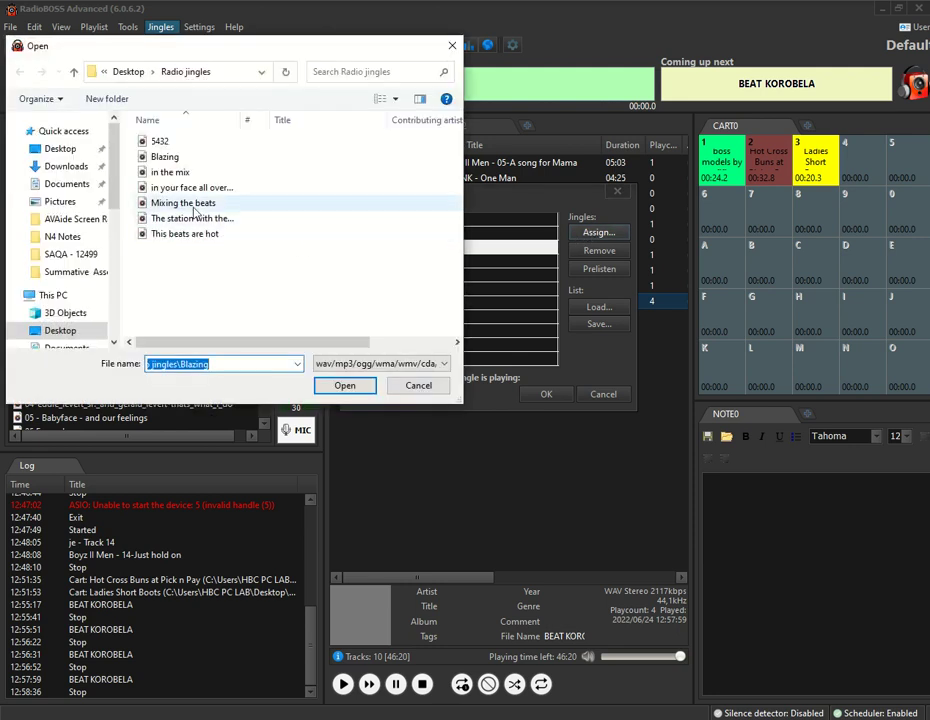
pyautogui.click(160, 173)
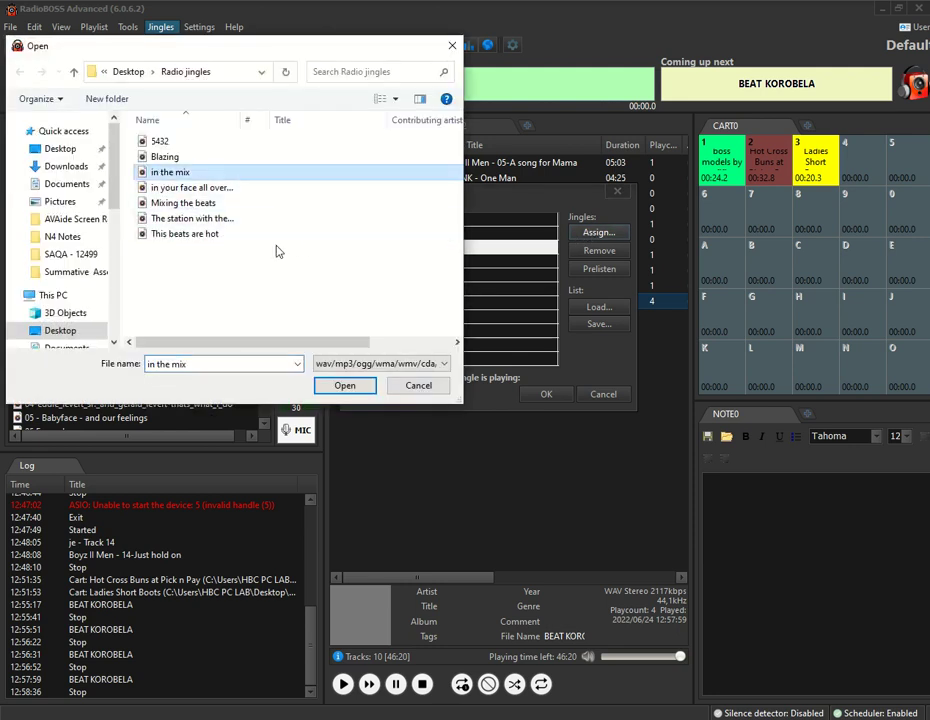
pyautogui.click(343, 386)
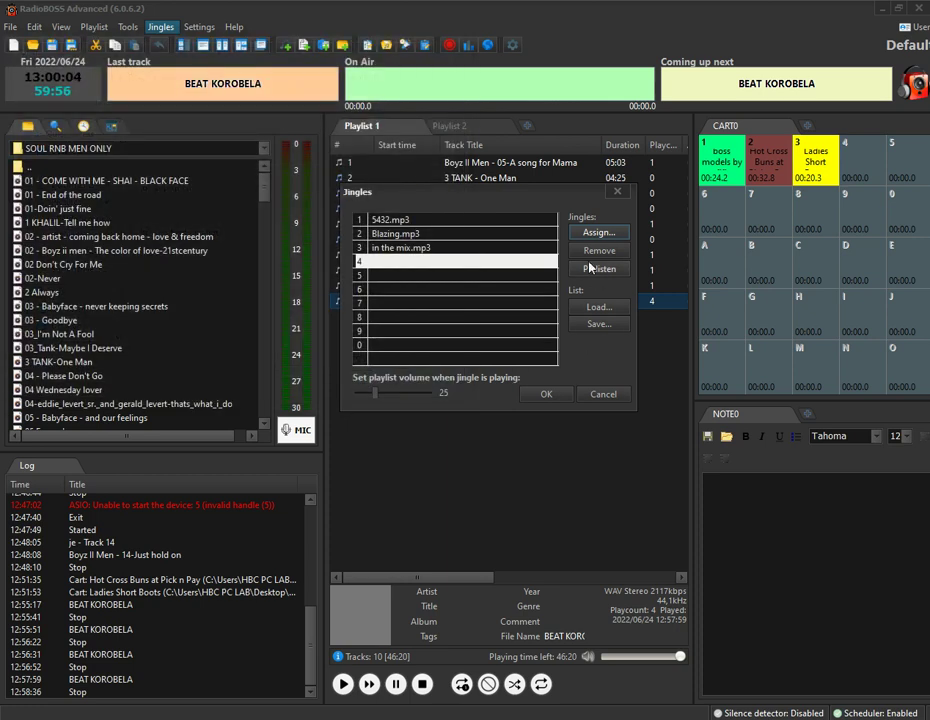
pyautogui.click(587, 233)
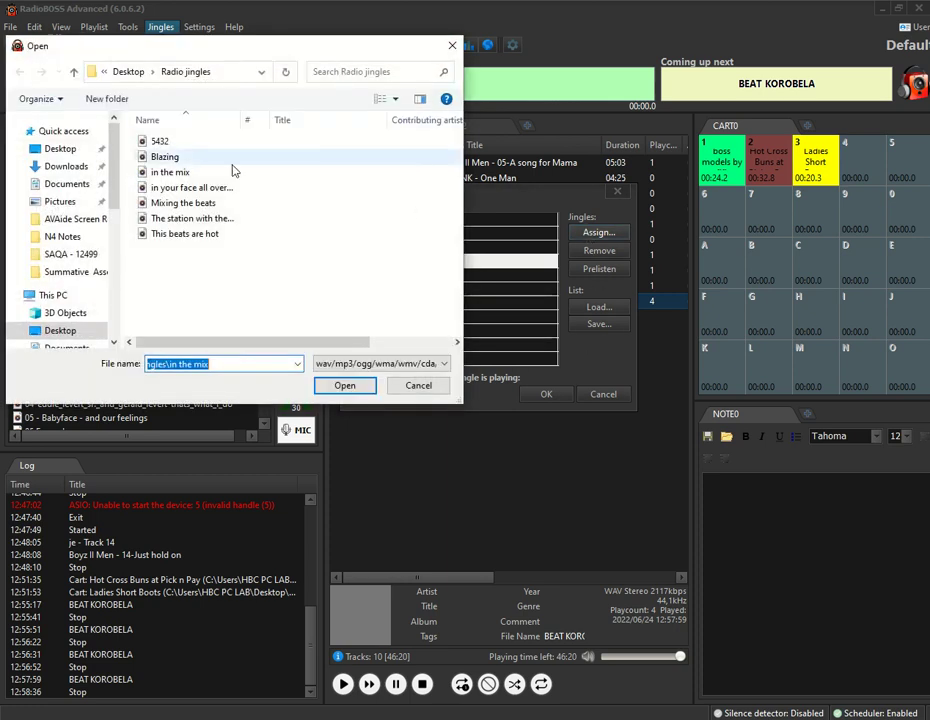
pyautogui.click(160, 204)
pyautogui.click(341, 387)
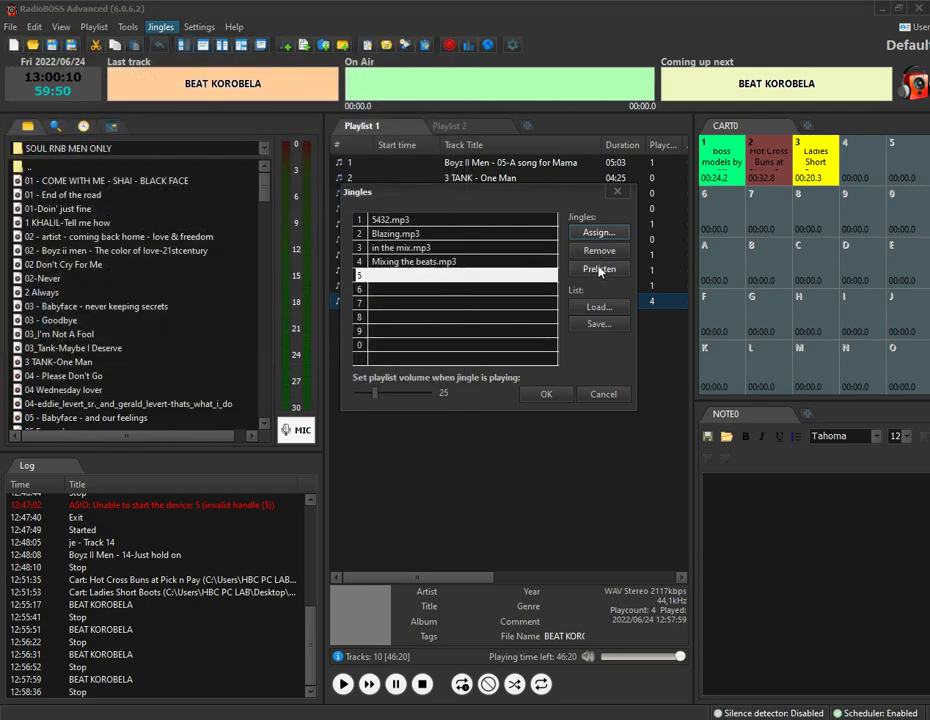
# Step: Assign The station with the best music to jingle slot 5, set the playlist volume during jingles to 35, and save the jingle settings
pyautogui.click(597, 233)
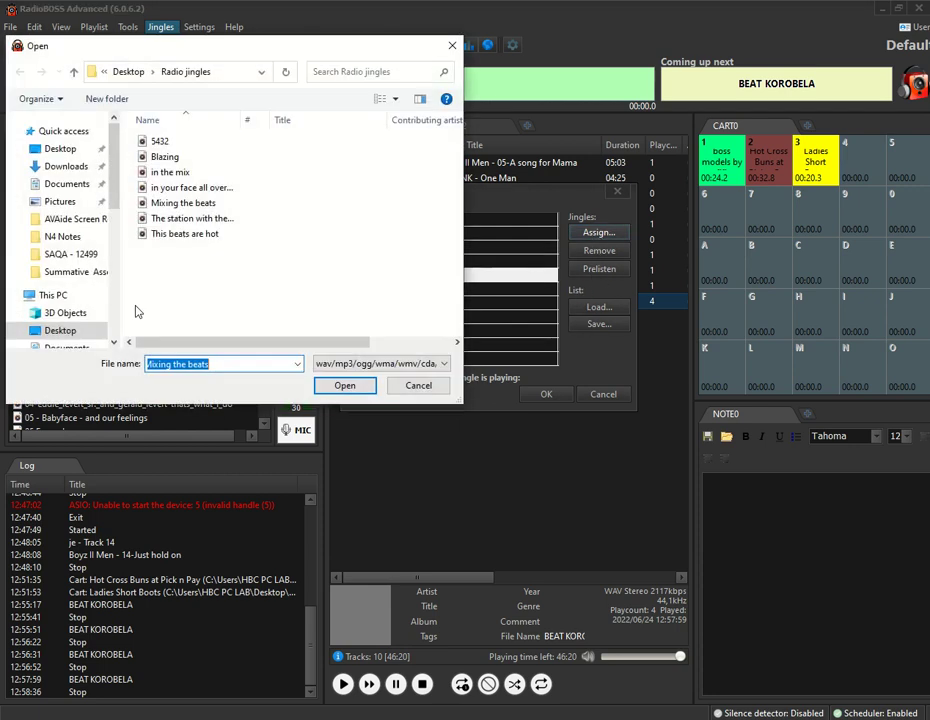
pyautogui.click(180, 219)
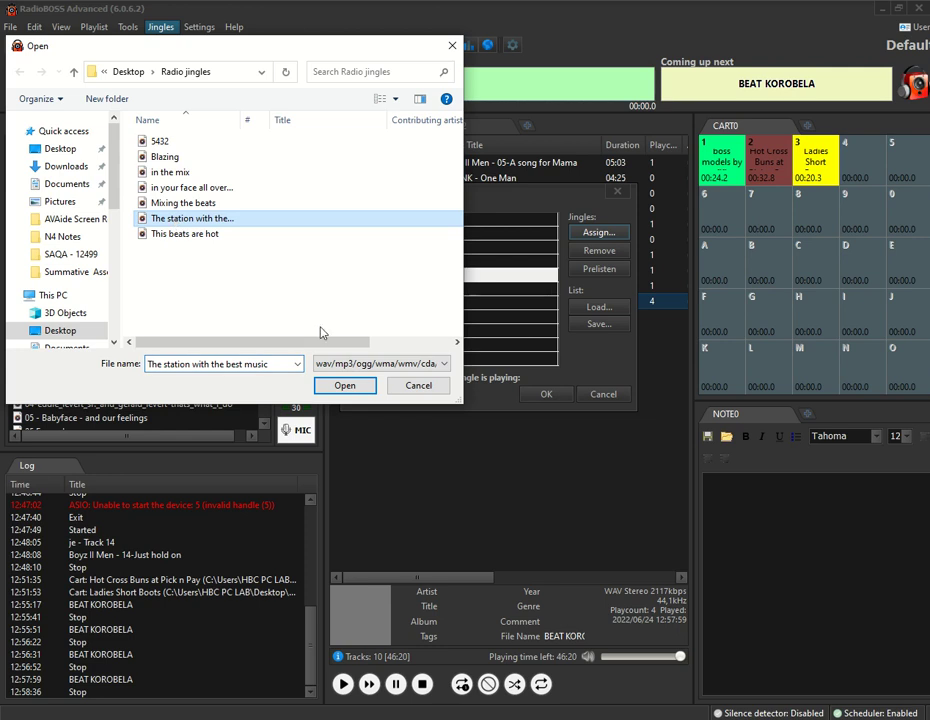
pyautogui.click(345, 386)
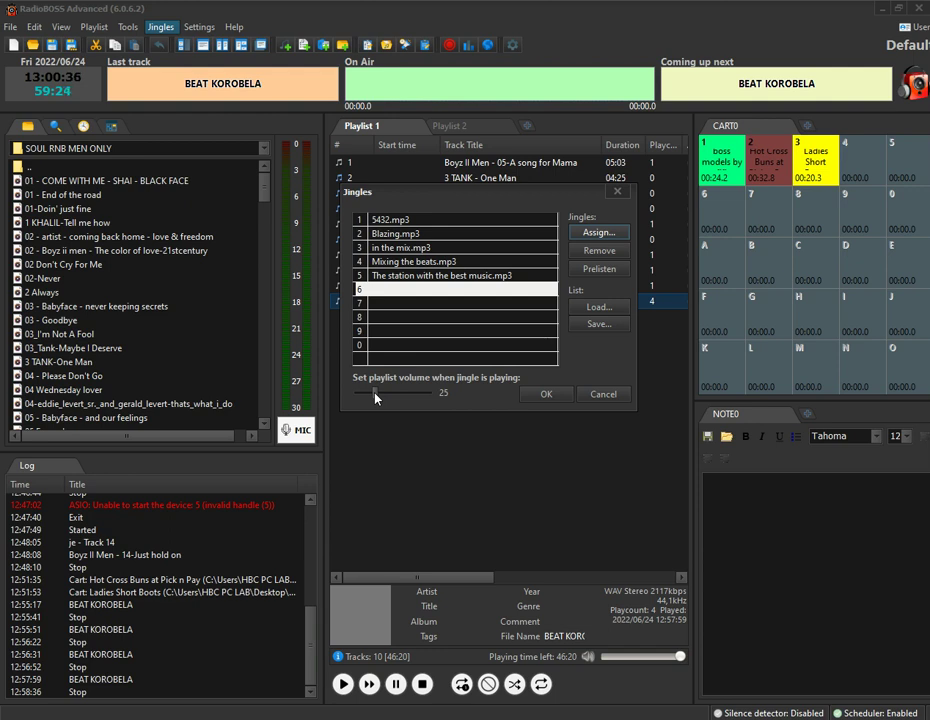
pyautogui.moveTo(375, 398); pyautogui.dragTo(382, 397)
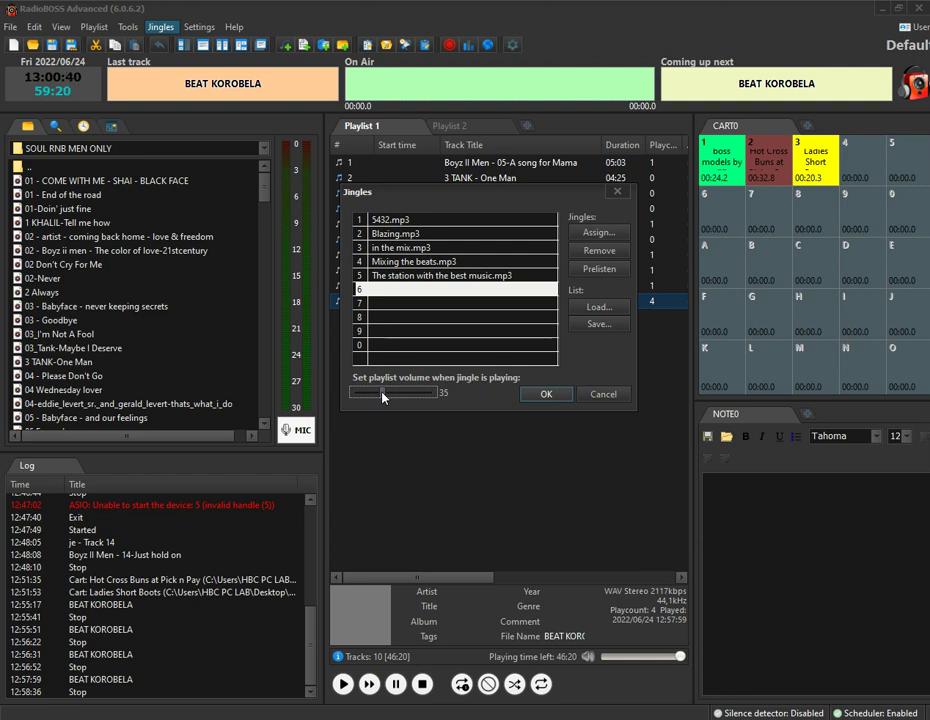
pyautogui.click(550, 398)
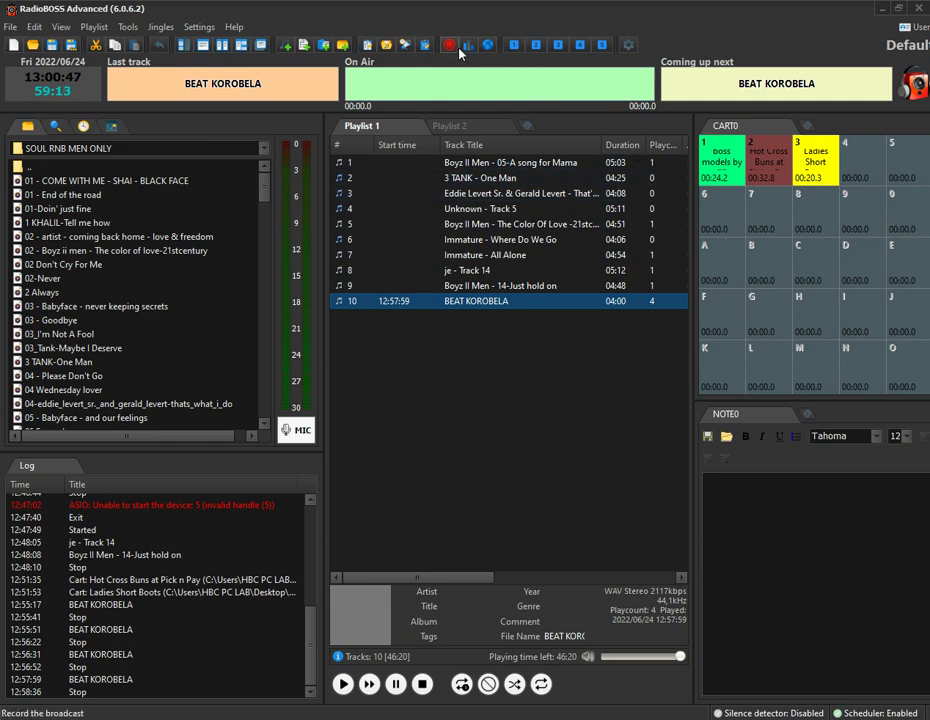
# Step: Test the assigned jingles by playing 5432 twice, then Blazing, in the mix and The station with the best music
pyautogui.click(513, 46)
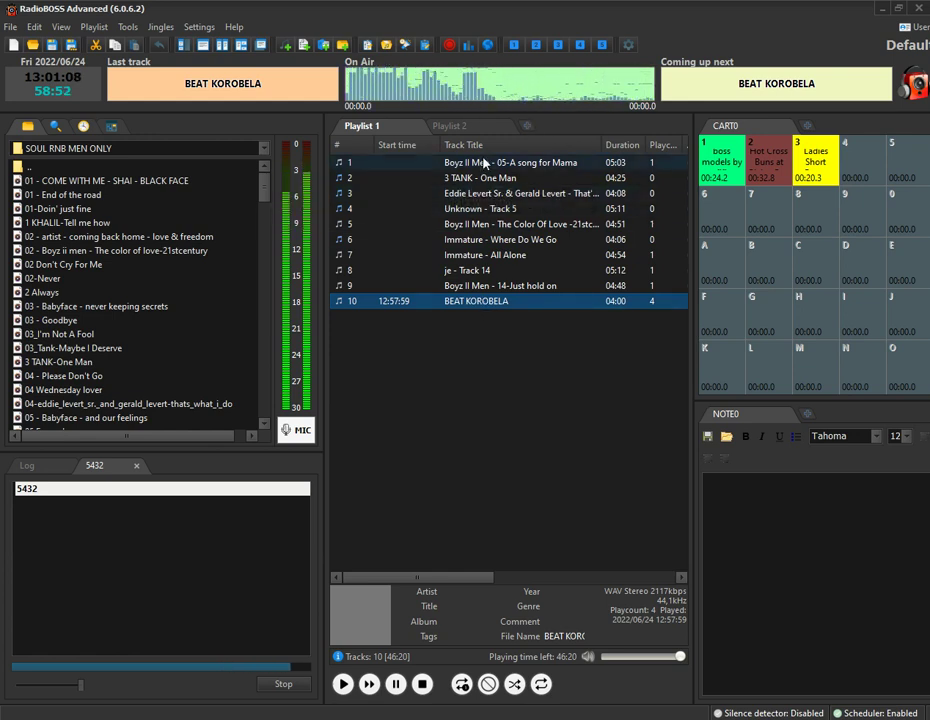
pyautogui.click(512, 46)
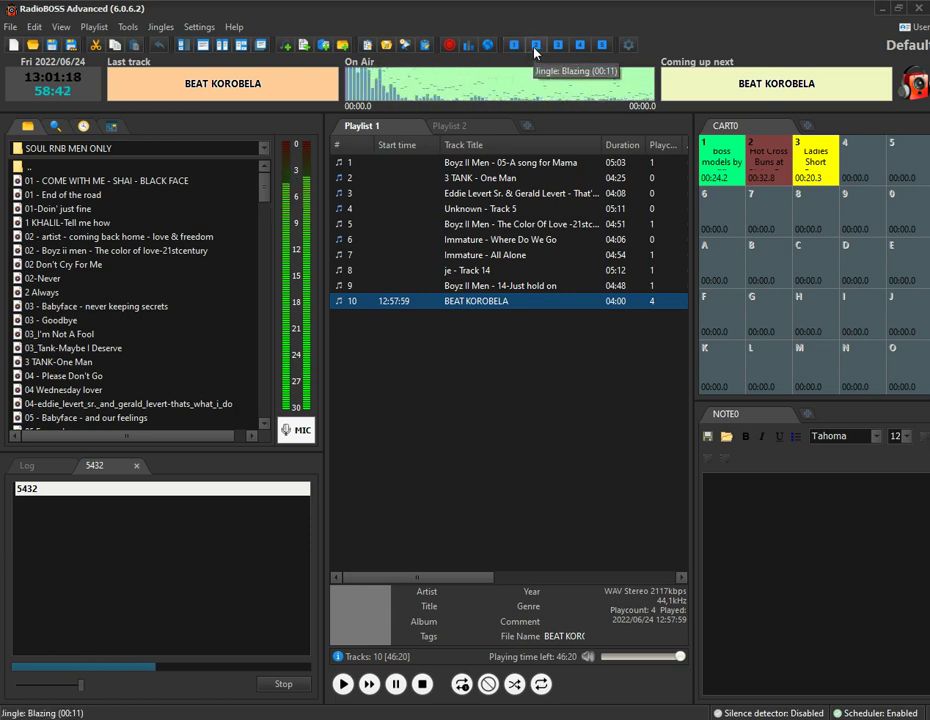
pyautogui.click(535, 46)
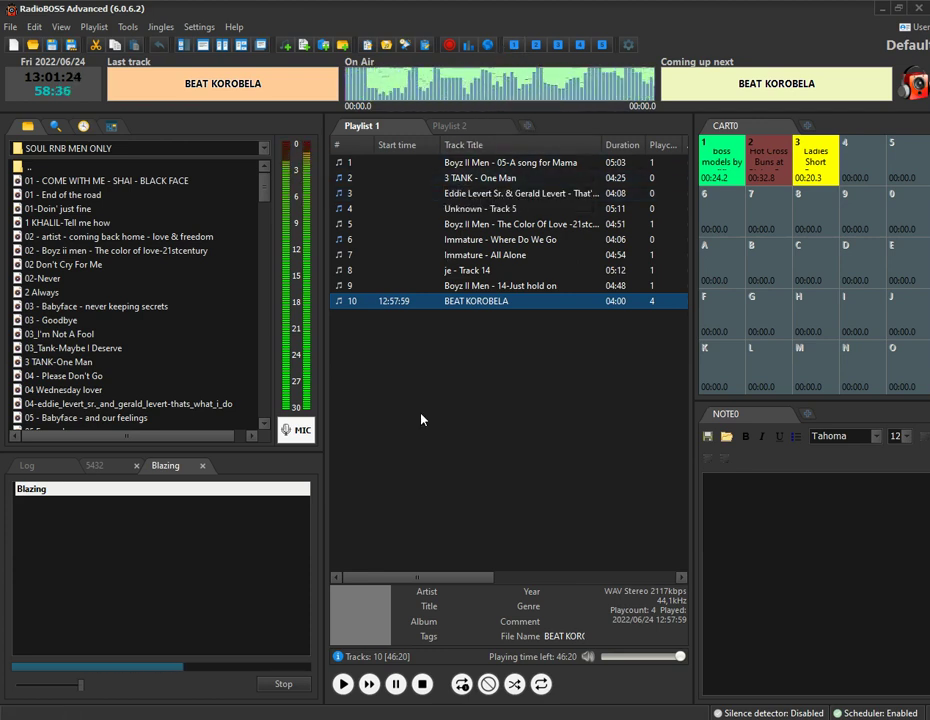
pyautogui.click(558, 46)
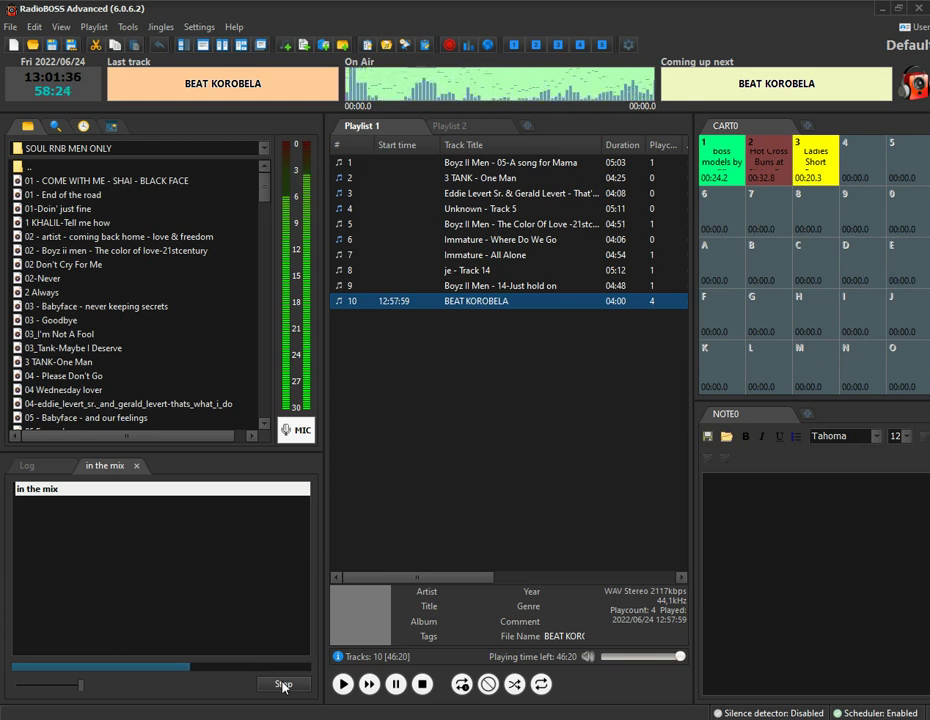
pyautogui.click(603, 46)
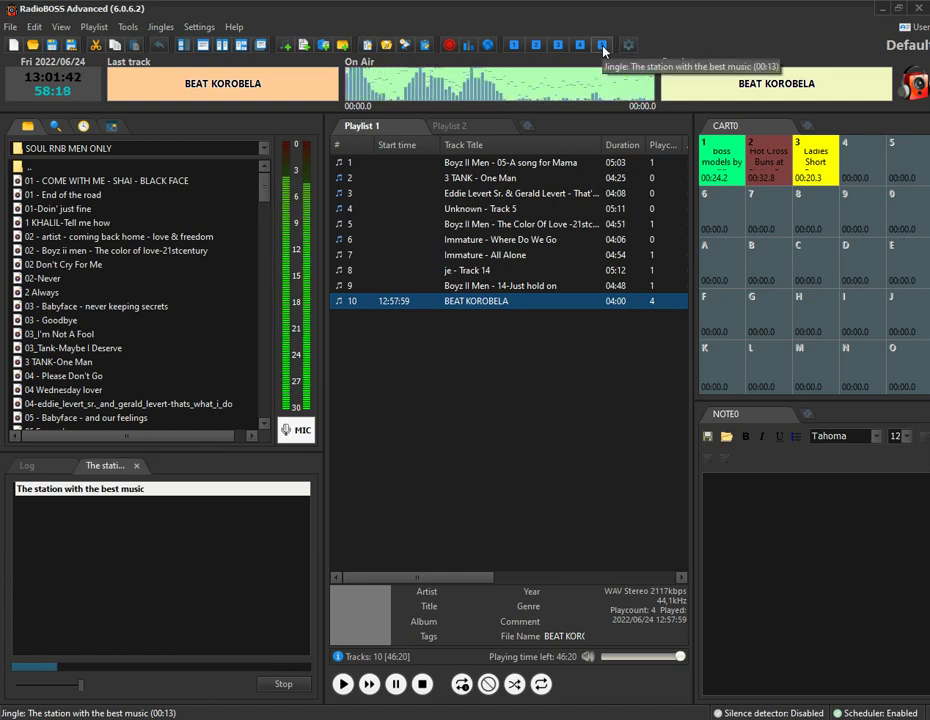
# Step: Play the Blazing jingle over the BEAT KOROBELA track, and stop the track and the jingle playback
pyautogui.doubleClick(489, 303)
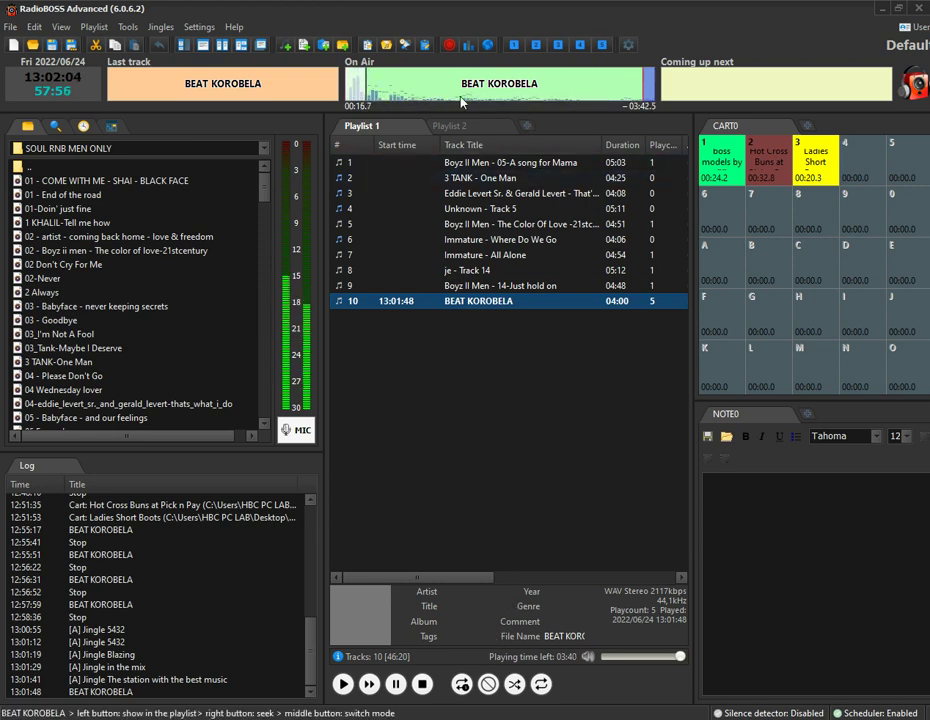
pyautogui.click(536, 44)
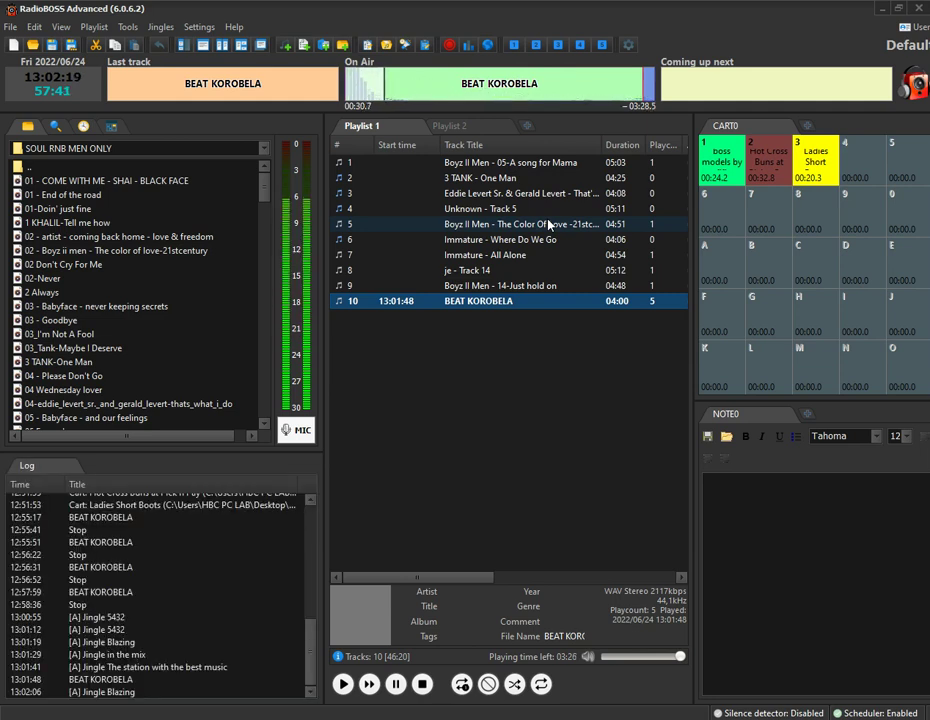
pyautogui.click(425, 690)
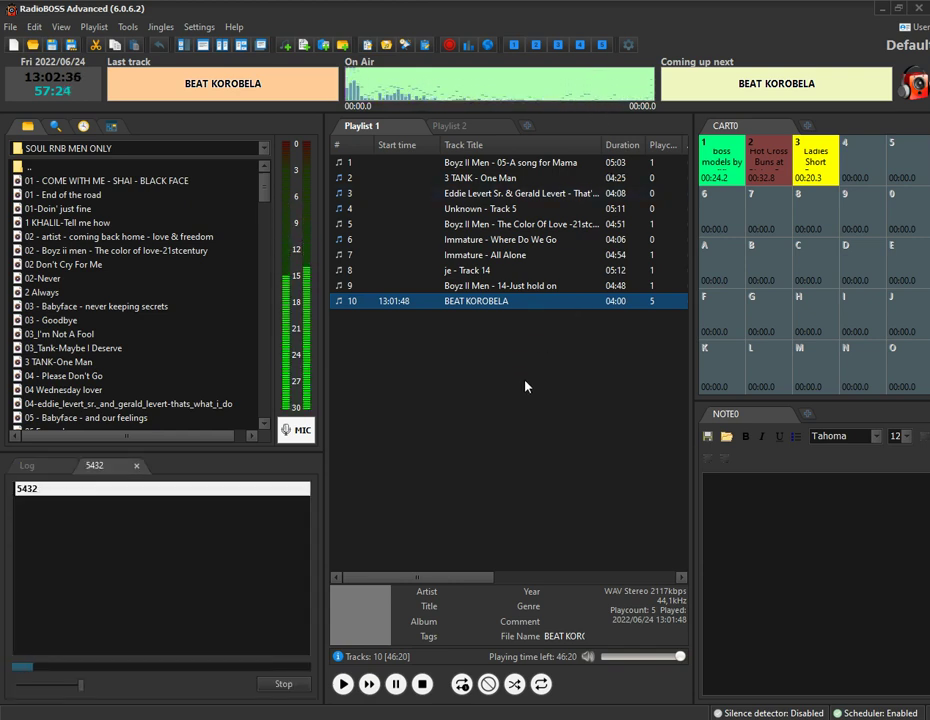
pyautogui.click(272, 686)
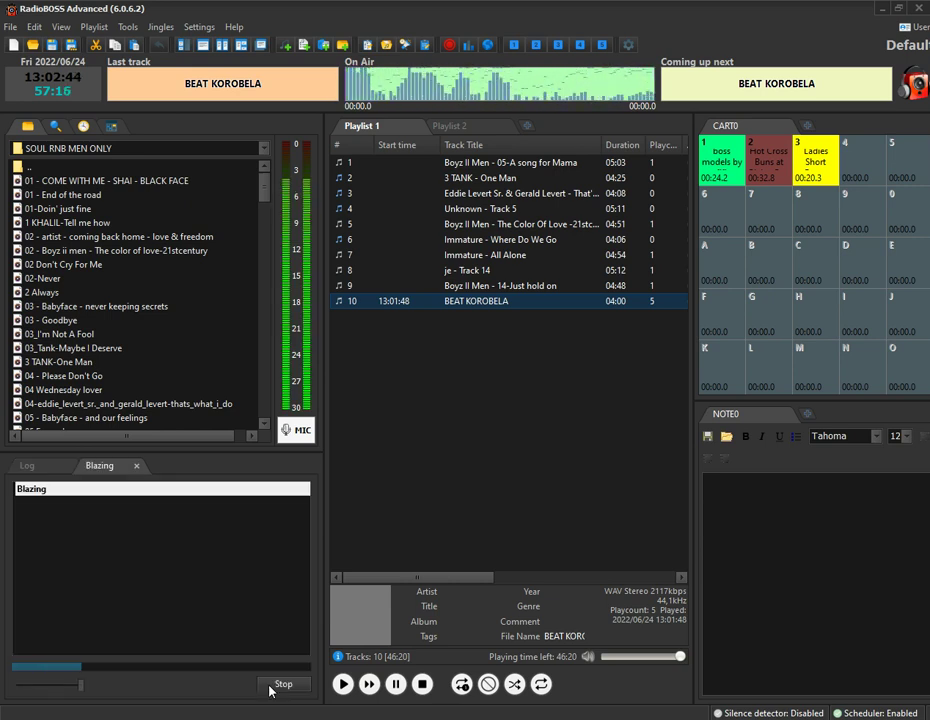
# Step: Play the boss models advert from cart slot 1, follow it with the BEAT KOROBELA track, and stop playback
pyautogui.click(722, 161)
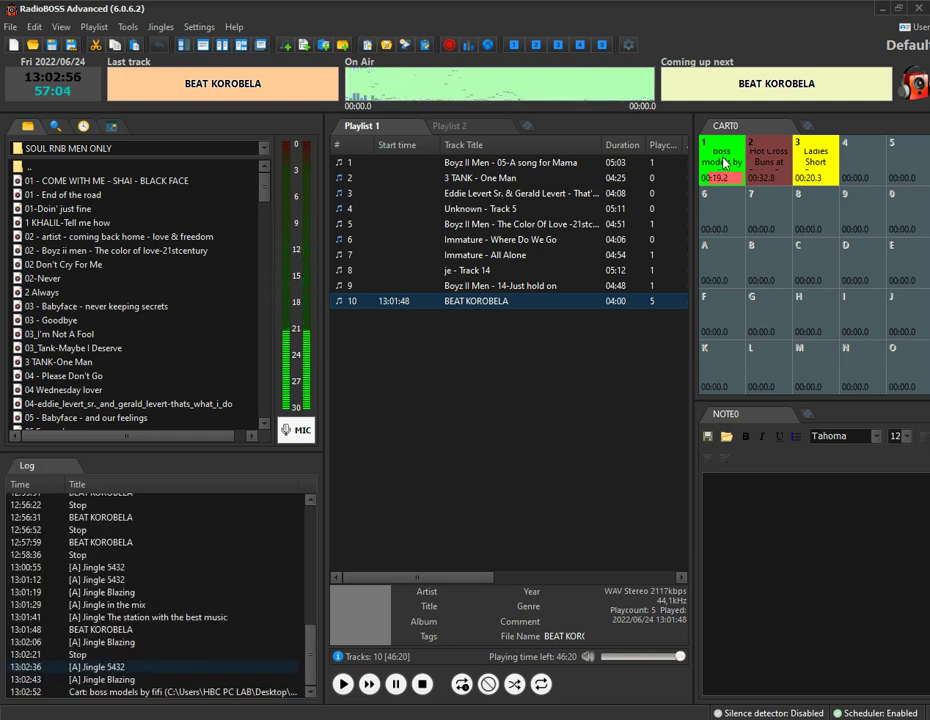
pyautogui.click(474, 302)
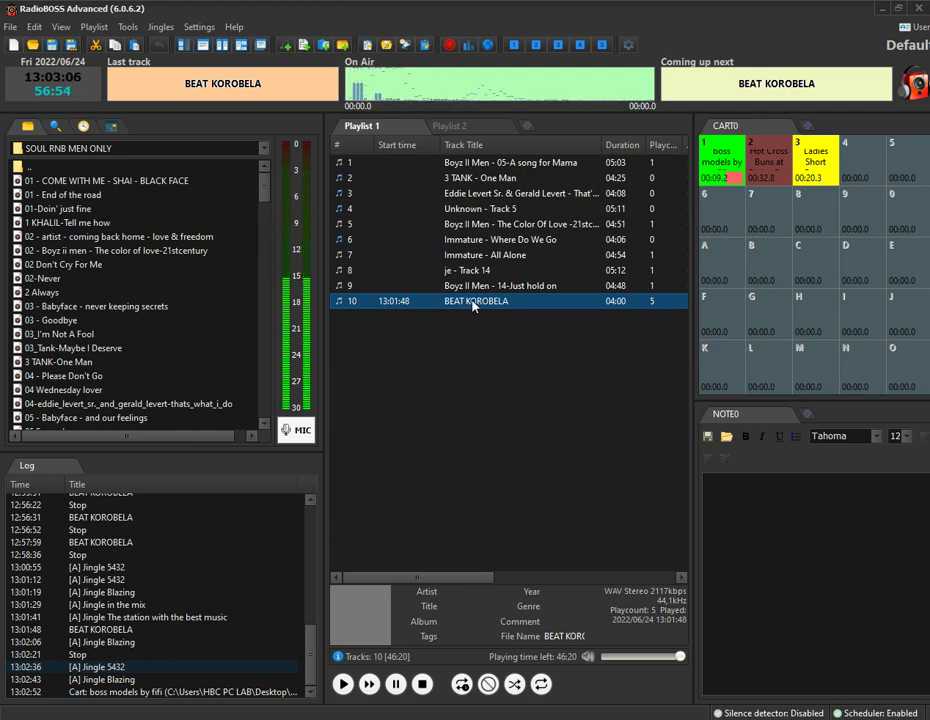
pyautogui.doubleClick(474, 306)
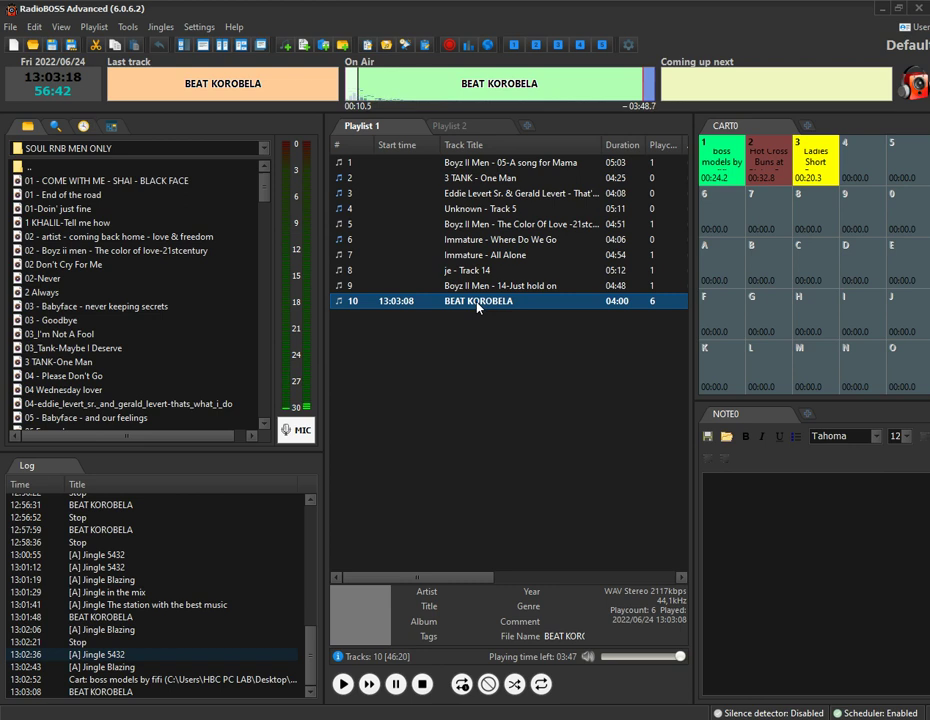
pyautogui.click(423, 685)
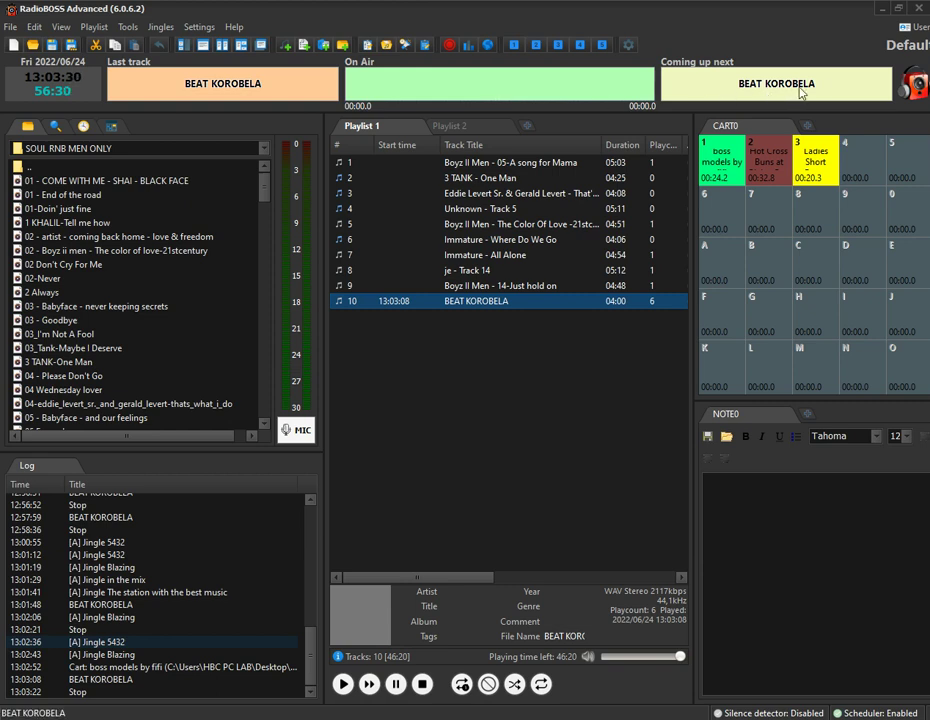
pyautogui.click(477, 227)
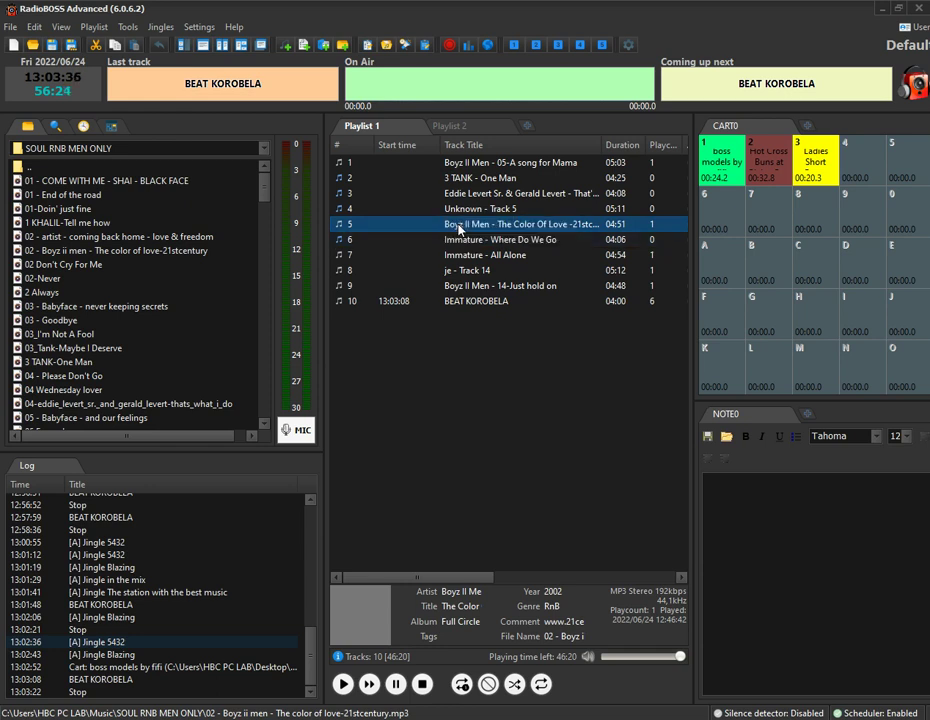
pyautogui.click(463, 244)
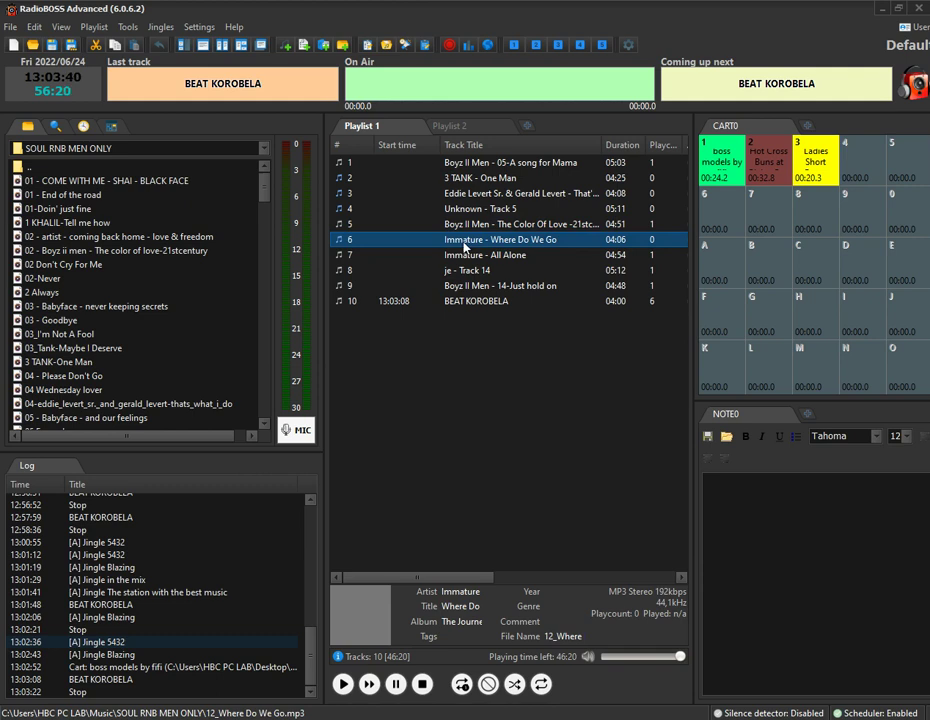
pyautogui.click(509, 412)
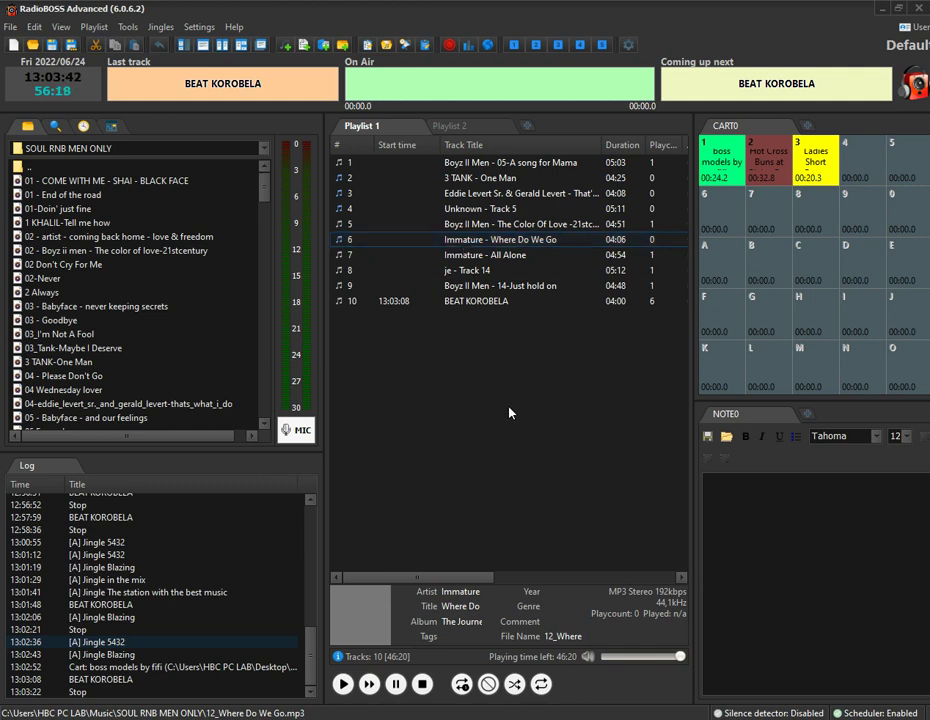